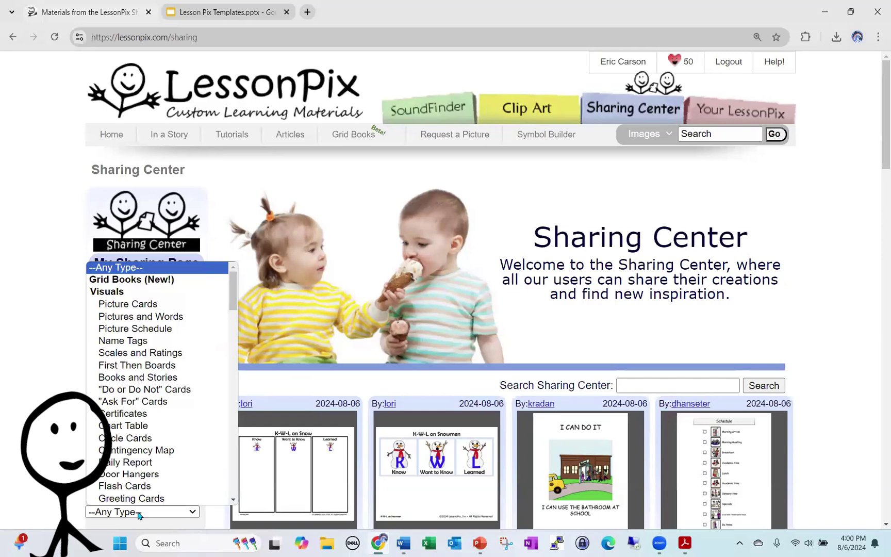
Step: Filter the LessonPix Sharing Center's Material Type to Game Board
{"action": "scroll", "coordinate": [146, 505], "scroll_direction": "down", "scroll_amount": 5}
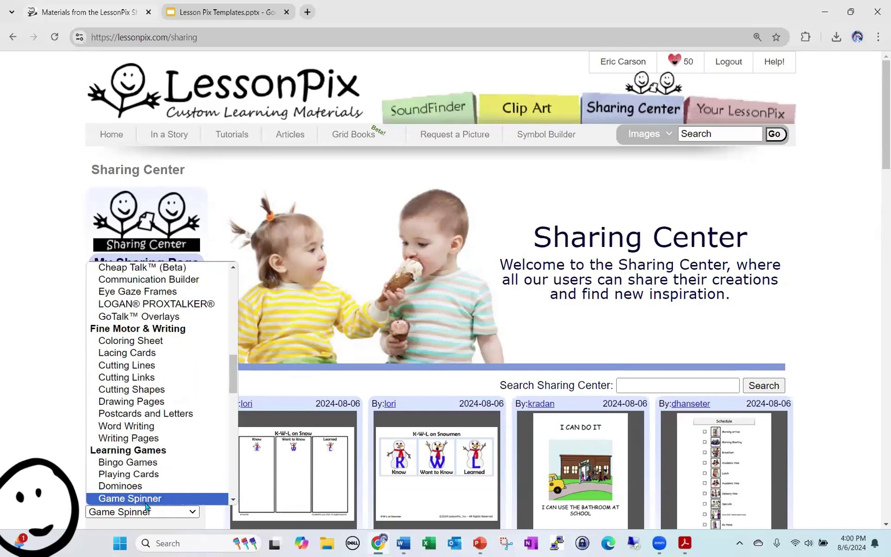
{"action": "scroll", "coordinate": [146, 505], "scroll_direction": "down", "scroll_amount": 1}
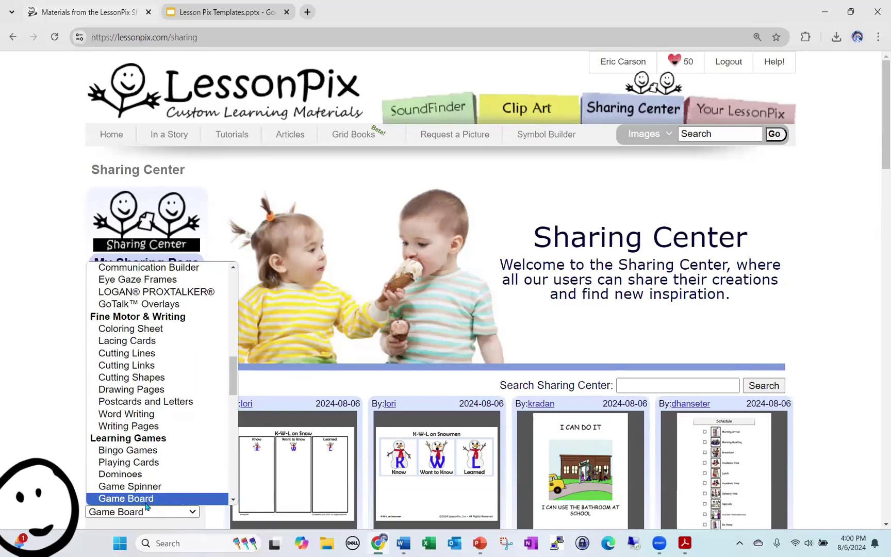
{"action": "left_click", "coordinate": [146, 501]}
{"action": "scroll", "coordinate": [398, 314], "scroll_direction": "down", "scroll_amount": 3}
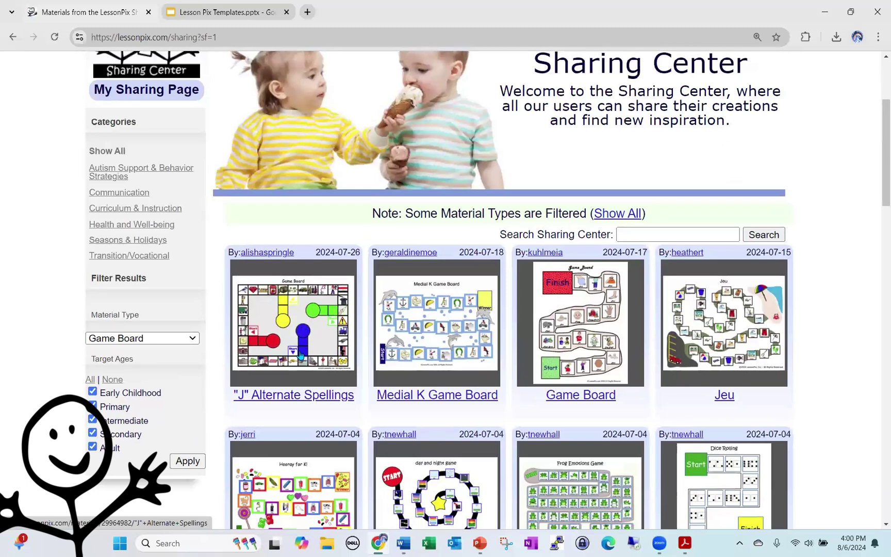
Step: Open the "J" Alternate Spellings game board page
{"action": "left_click", "coordinate": [301, 355]}
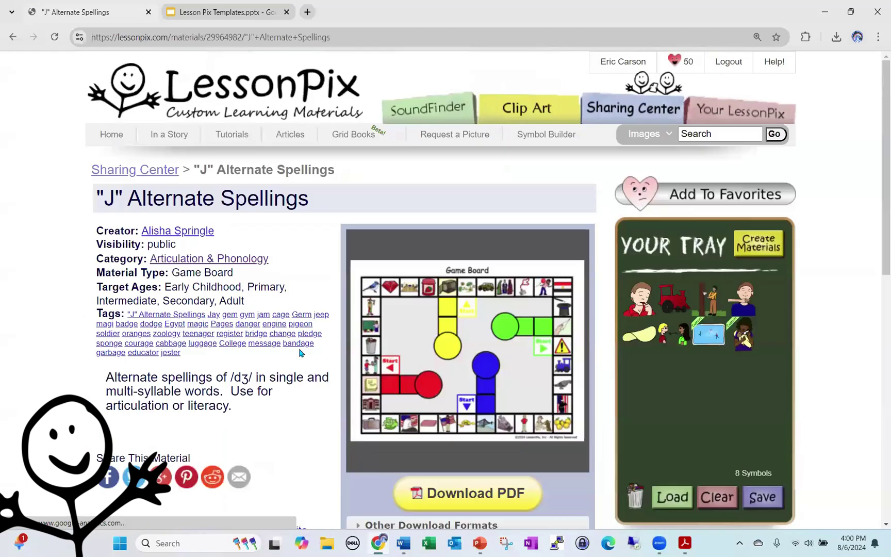
{"action": "scroll", "coordinate": [568, 448], "scroll_direction": "down", "scroll_amount": 2}
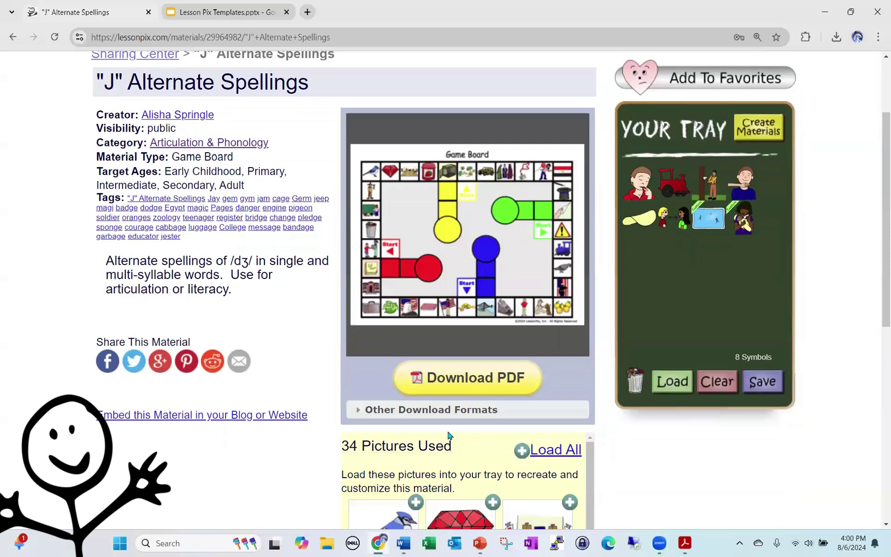
{"action": "scroll", "coordinate": [456, 348], "scroll_direction": "down", "scroll_amount": 2}
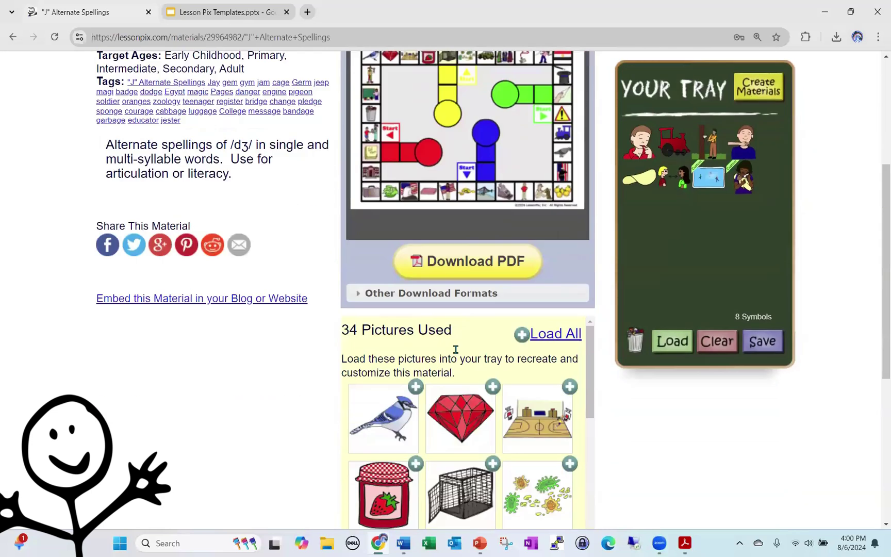
Step: Download it as PowerPoint Fixed (w/Tokens) with material cards and open the .pptx
{"action": "left_click", "coordinate": [447, 297]}
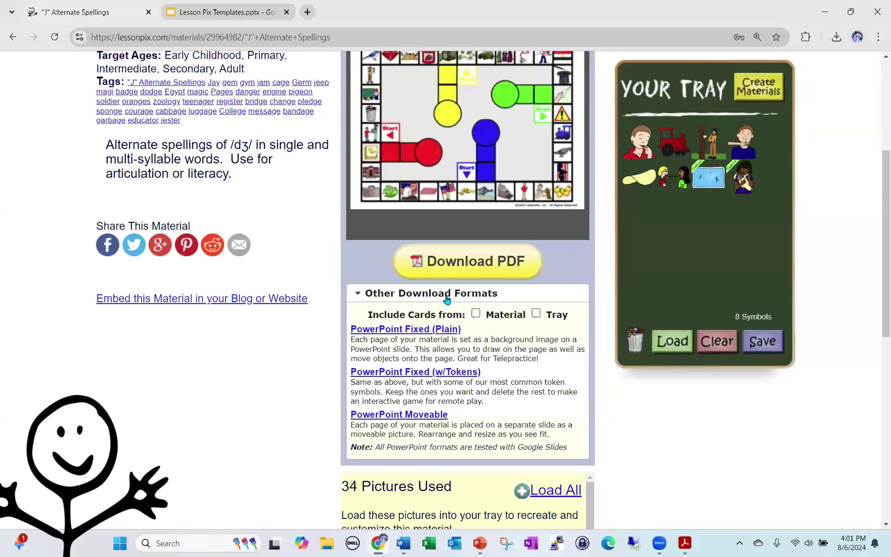
{"action": "double_click", "coordinate": [506, 316]}
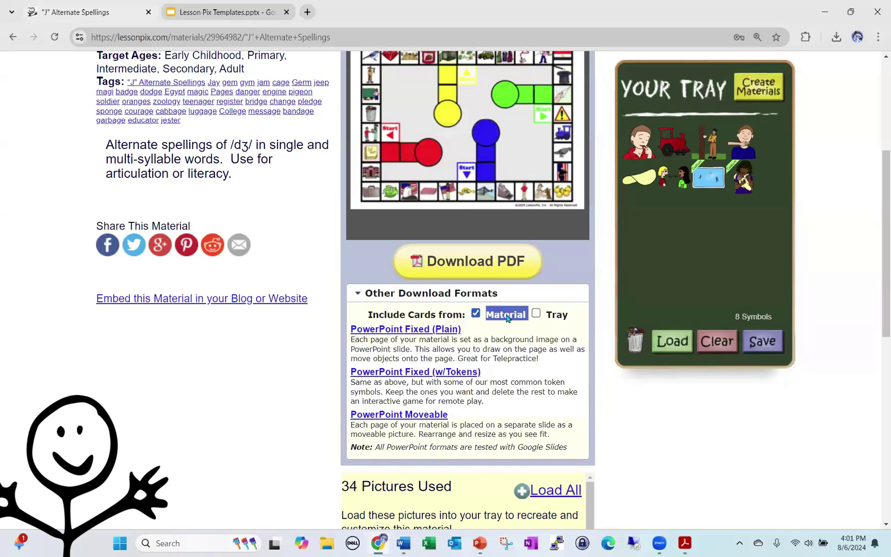
{"action": "left_click", "coordinate": [476, 315]}
{"action": "left_click", "coordinate": [403, 375]}
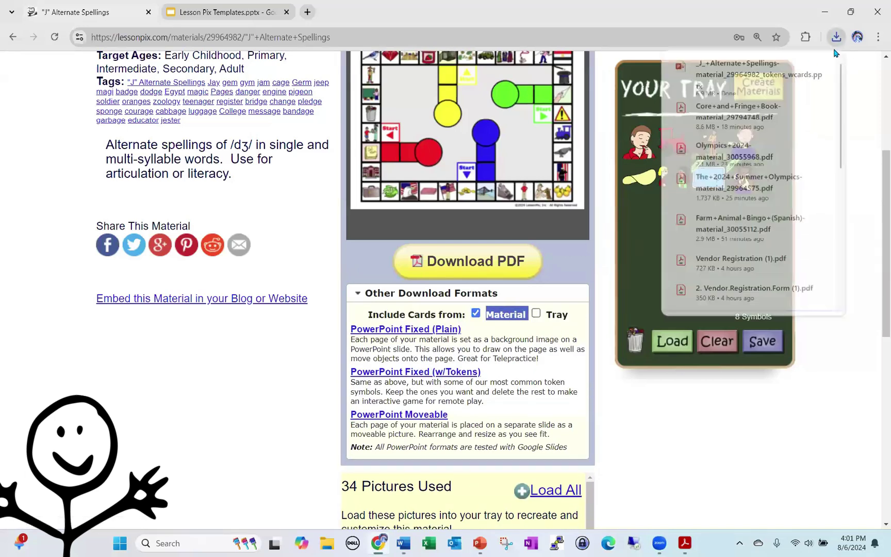
{"action": "left_click", "coordinate": [728, 74]}
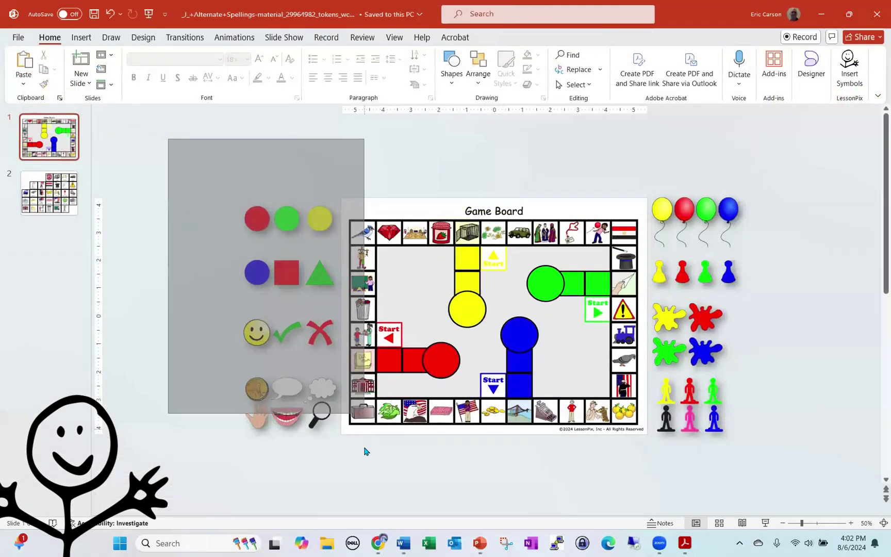
Step: Delete the spare shapes and tokens beside the game board
{"action": "key", "text": "Delete"}
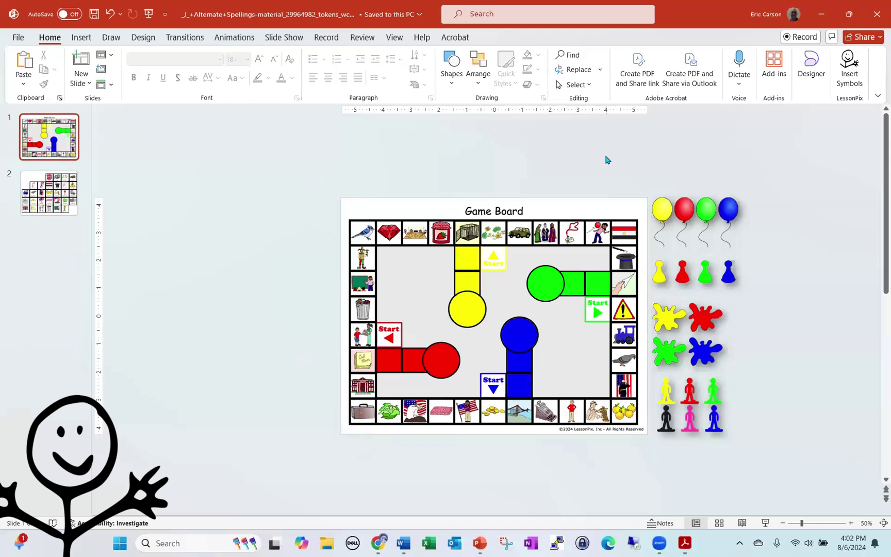
{"action": "left_click_drag", "start_coordinate": [606, 160], "coordinate": [773, 418]}
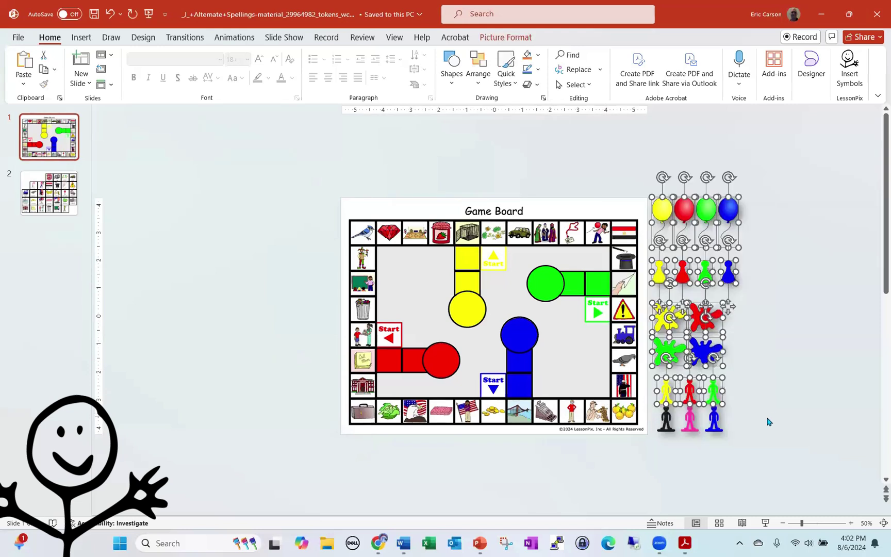
{"action": "key", "text": "Delete"}
Step: Put the blue, pink and black figures on the blue, red and yellow Start squares
{"action": "left_click_drag", "start_coordinate": [760, 371], "coordinate": [650, 465]}
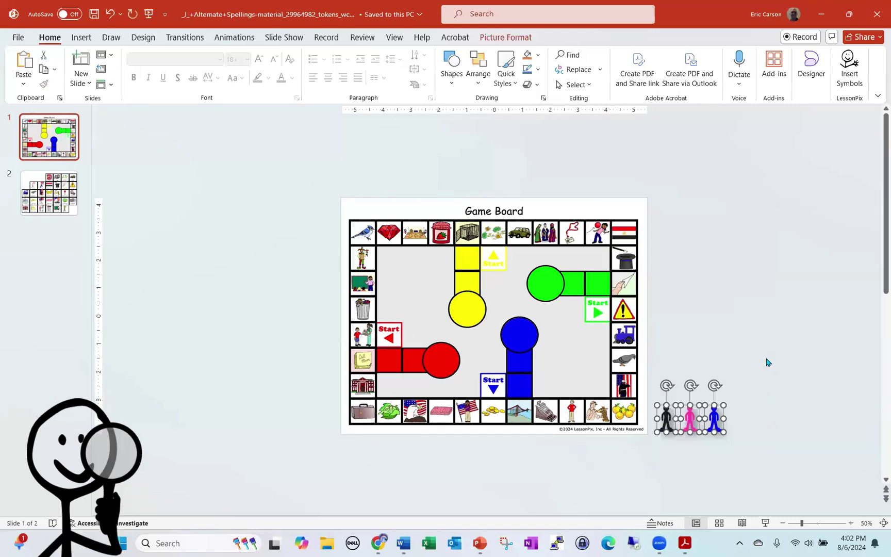
{"action": "left_click", "coordinate": [771, 356]}
{"action": "left_click_drag", "start_coordinate": [716, 418], "coordinate": [494, 379]}
{"action": "left_click_drag", "start_coordinate": [690, 418], "coordinate": [391, 326]}
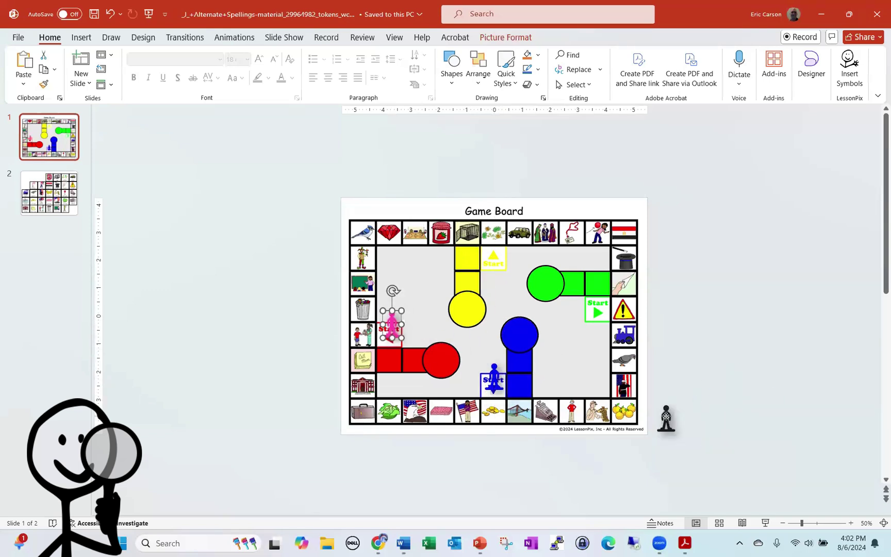
{"action": "left_click_drag", "start_coordinate": [664, 411], "coordinate": [493, 247]}
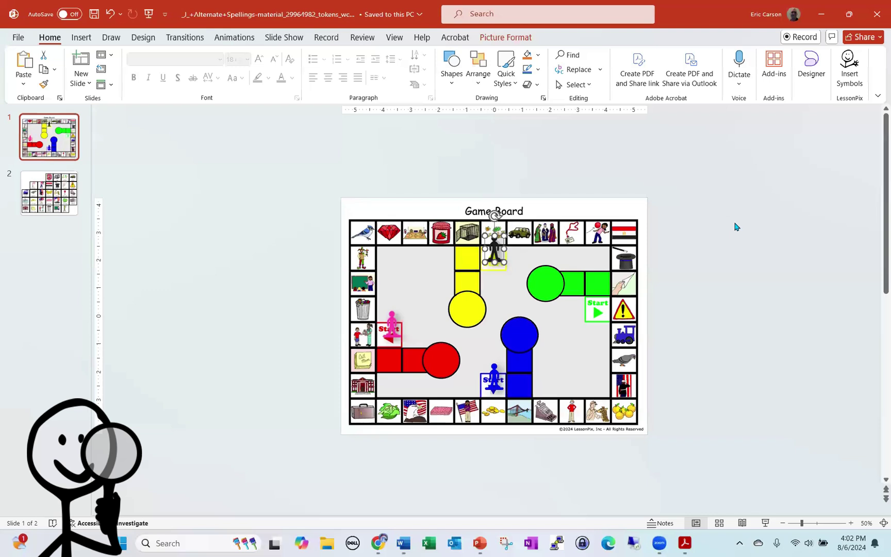
{"action": "scroll", "coordinate": [735, 234], "scroll_direction": "up", "scroll_amount": 2}
{"action": "scroll", "coordinate": [733, 233], "scroll_direction": "up", "scroll_amount": 1}
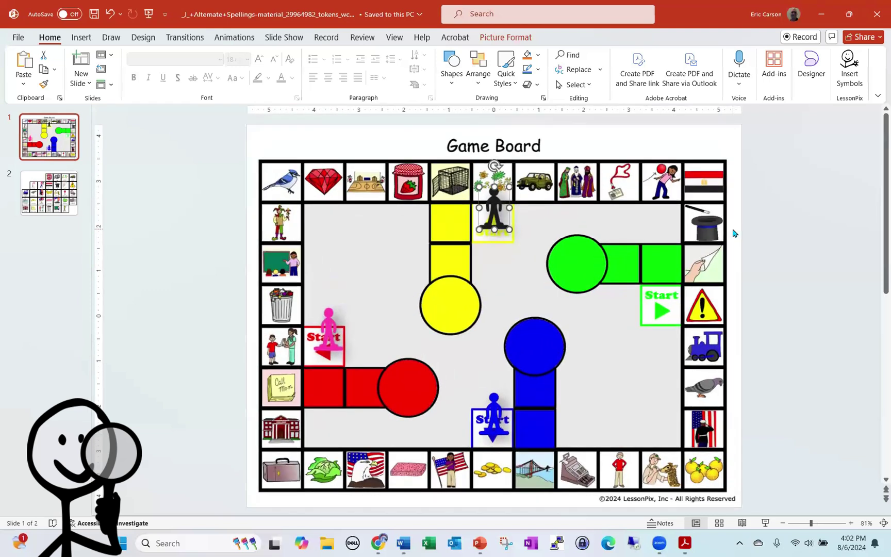
Step: Create a 1–5 number spinner in the LessonPix panel, spin a 2, and advance the black token to the jeep
{"action": "left_click", "coordinate": [851, 75]}
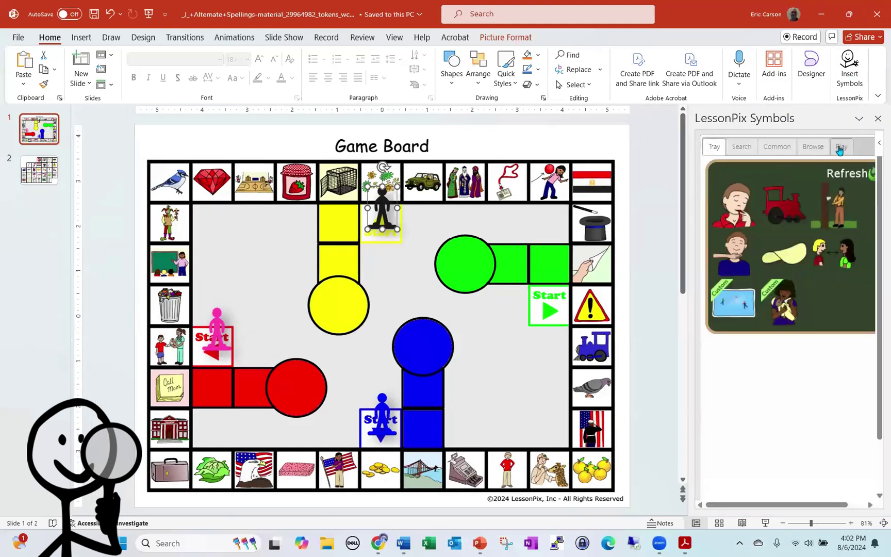
{"action": "left_click", "coordinate": [840, 149]}
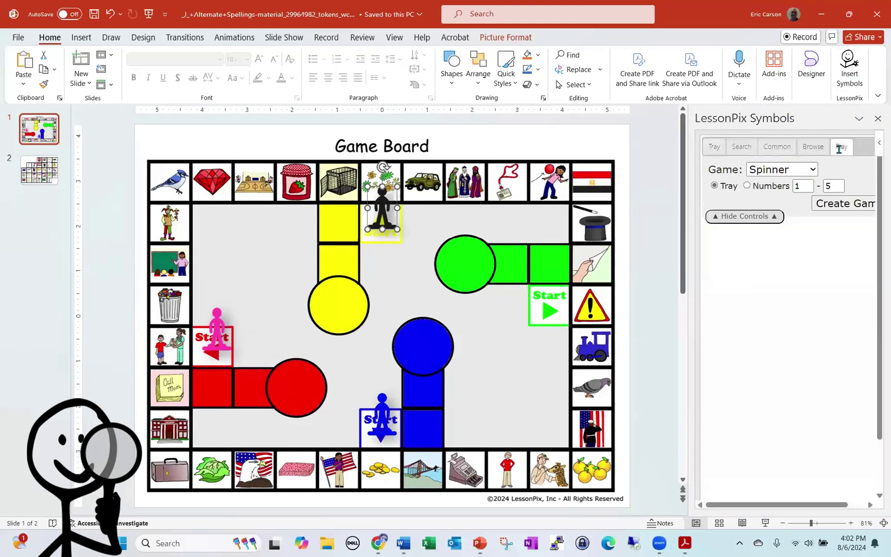
{"action": "left_click", "coordinate": [747, 187]}
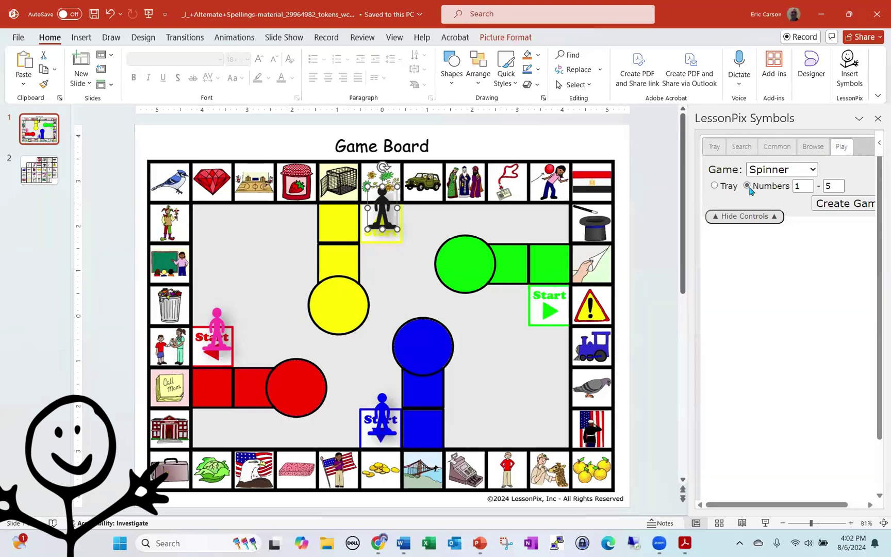
{"action": "left_click", "coordinate": [839, 205]}
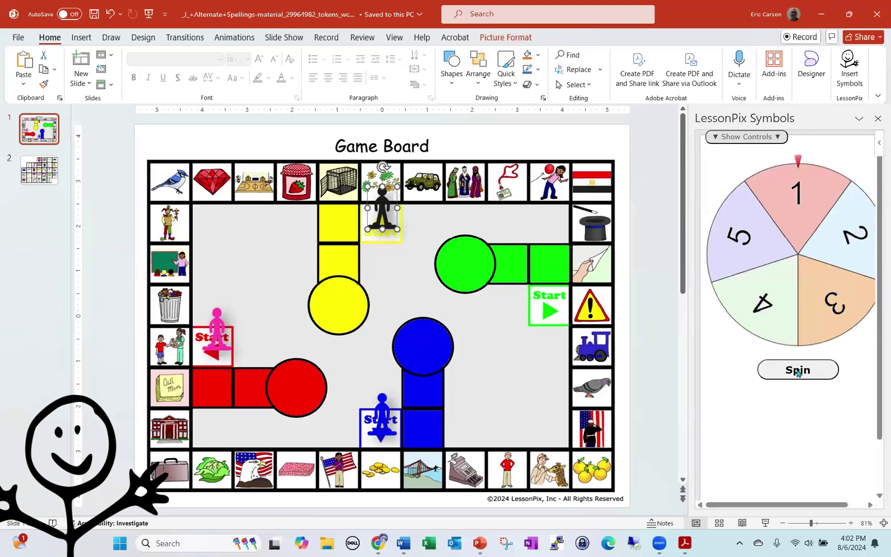
{"action": "left_click", "coordinate": [797, 369]}
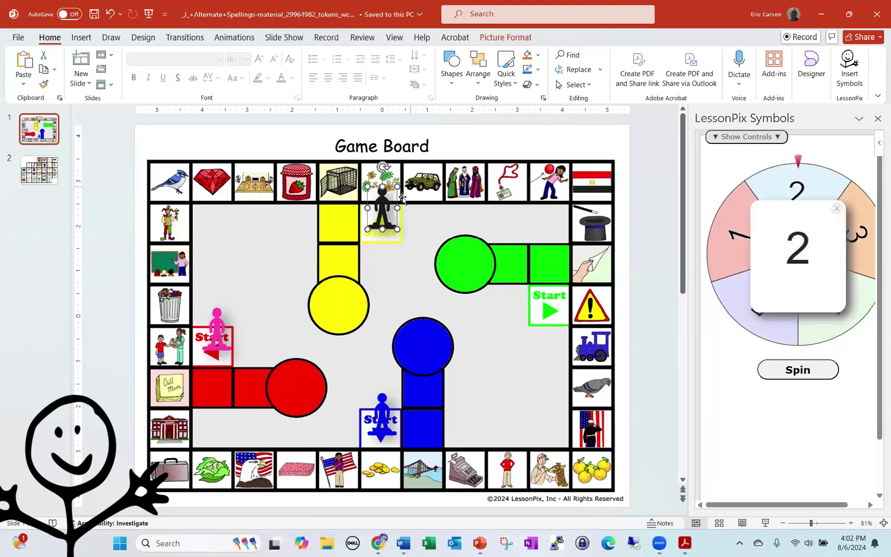
{"action": "left_click_drag", "start_coordinate": [388, 208], "coordinate": [422, 163]}
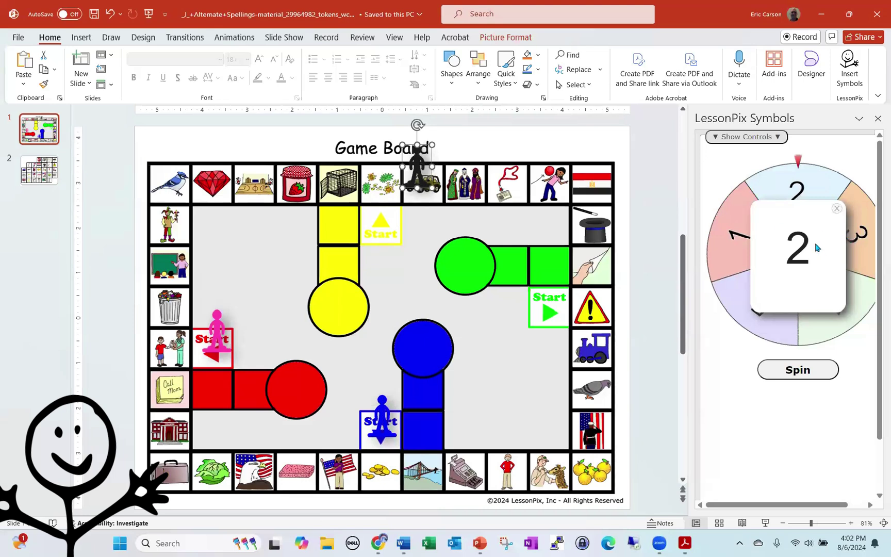
Step: Search the LessonPix Symbols pane for 'bear' and insert a bear picture
{"action": "left_click", "coordinate": [746, 137]}
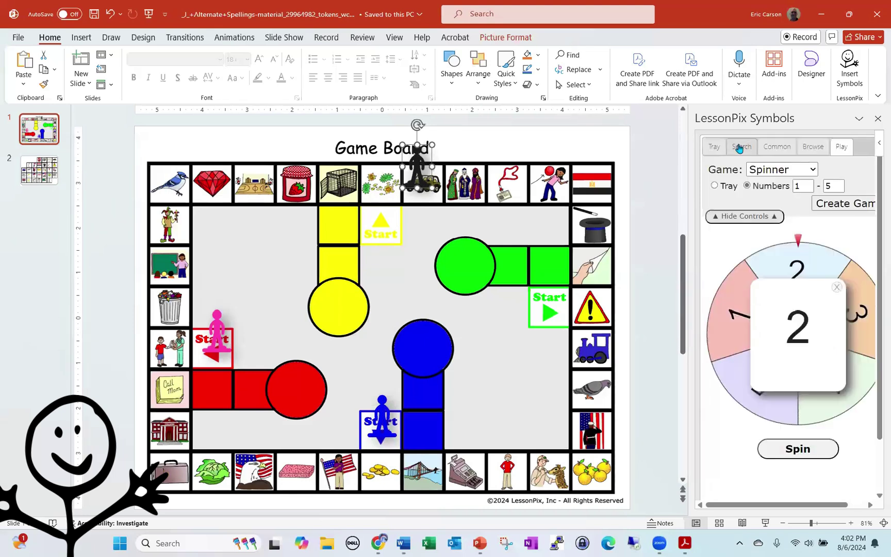
{"action": "left_click", "coordinate": [738, 146]}
{"action": "left_click", "coordinate": [748, 179]}
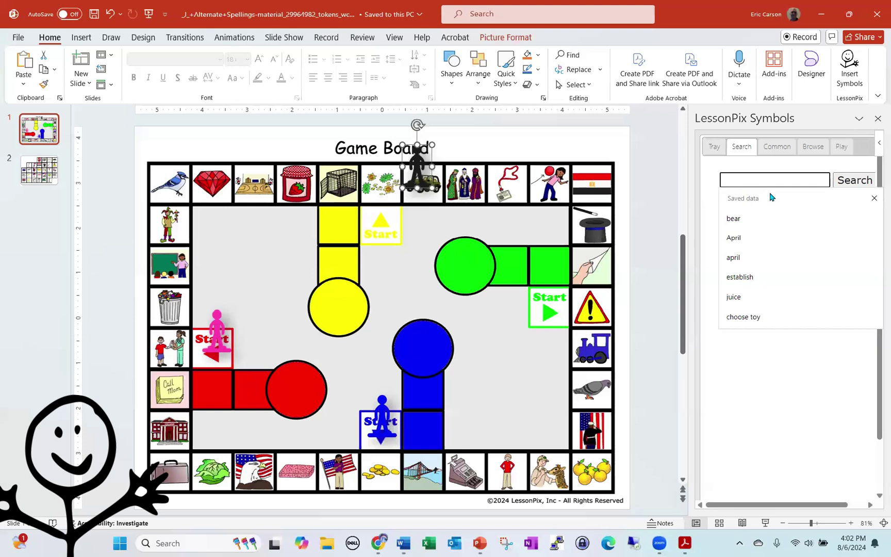
{"action": "left_click", "coordinate": [743, 218]}
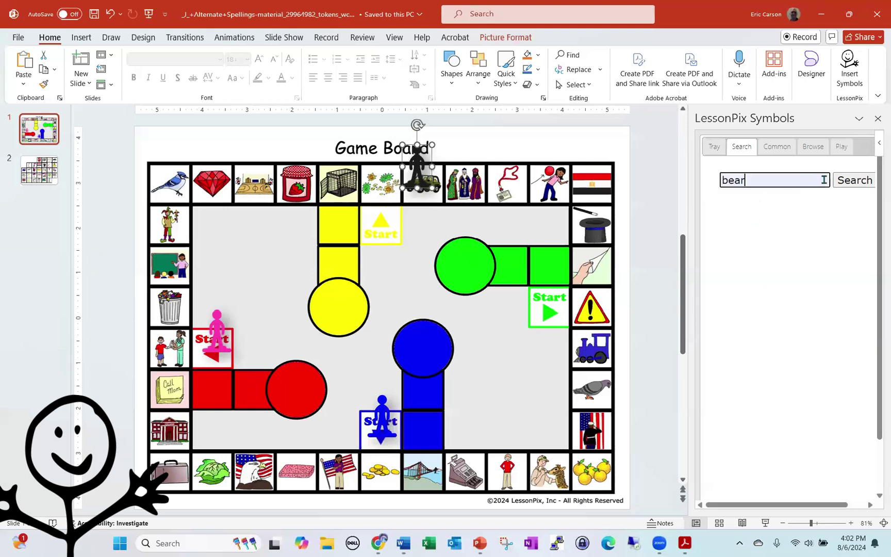
{"action": "left_click", "coordinate": [856, 185]}
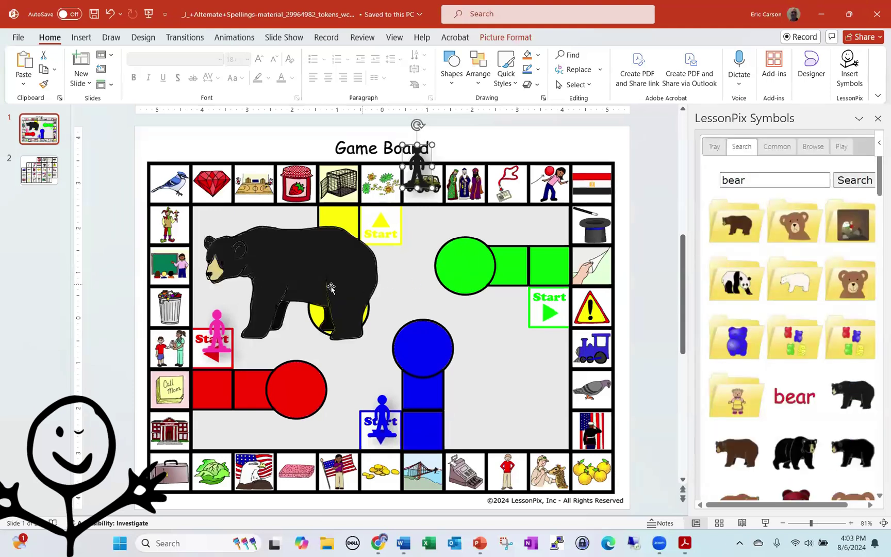
Step: Shrink the bear to token size and set it on the green Start square
{"action": "left_click_drag", "start_coordinate": [393, 187], "coordinate": [288, 292]}
{"action": "left_click_drag", "start_coordinate": [249, 330], "coordinate": [552, 297]}
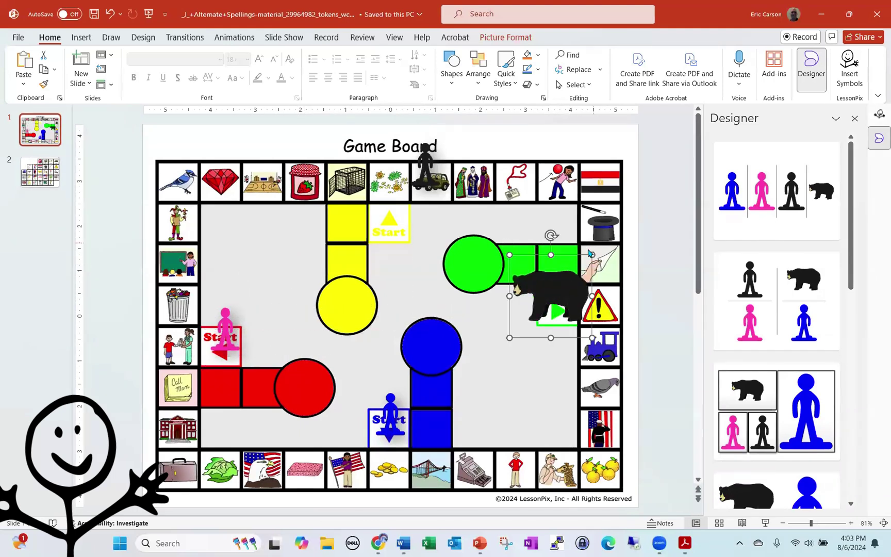
{"action": "left_click_drag", "start_coordinate": [593, 255], "coordinate": [572, 275]}
{"action": "left_click_drag", "start_coordinate": [559, 313], "coordinate": [565, 308]}
{"action": "left_click", "coordinate": [145, 206]}
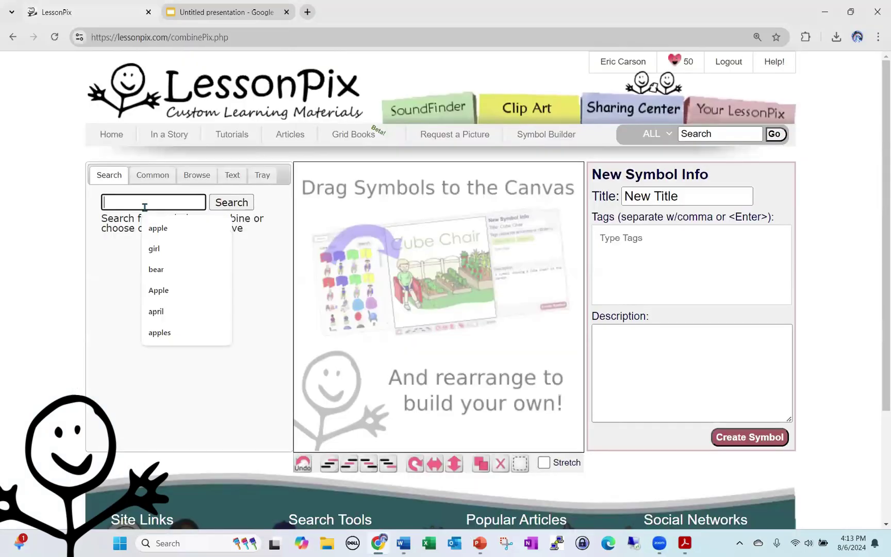
Step: Search 'girl' and place the red-haired green-dress girl, enlarged to the full canvas height
{"action": "type", "text": "girl"}
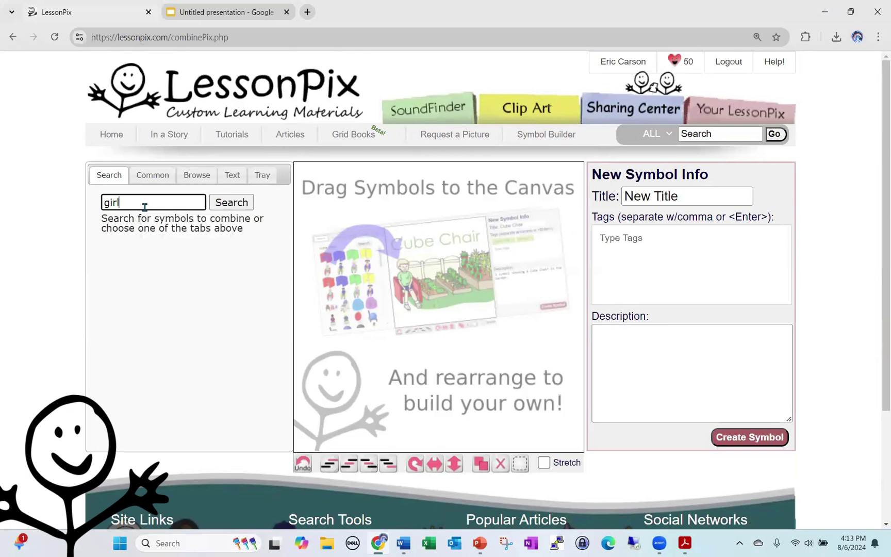
{"action": "key", "text": "Return"}
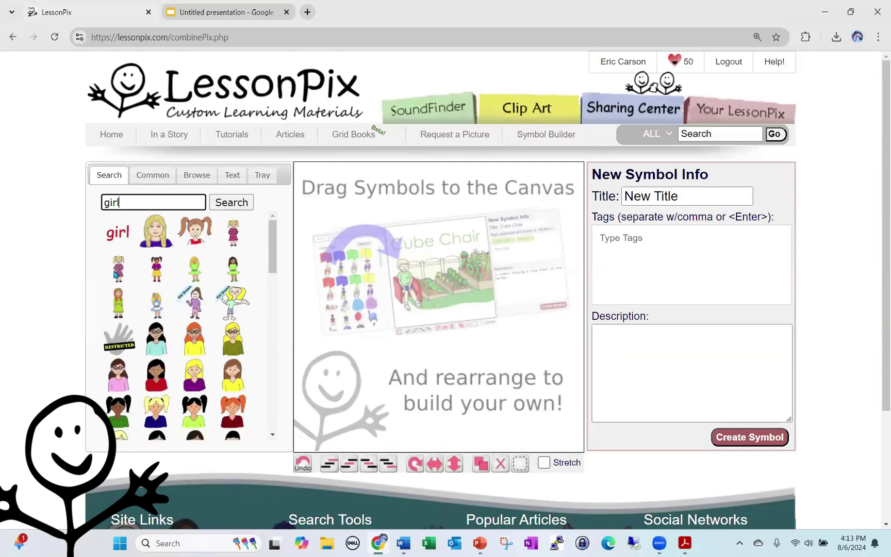
{"action": "left_click_drag", "start_coordinate": [116, 302], "coordinate": [466, 302]}
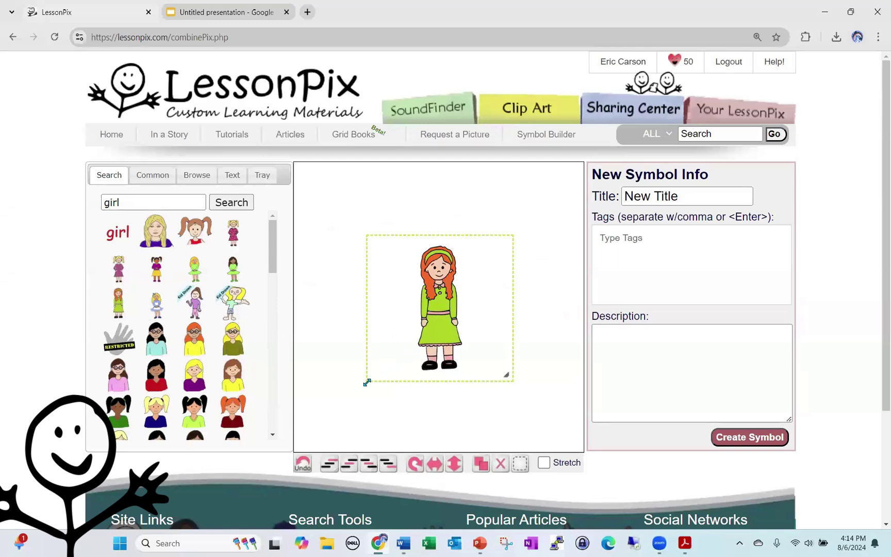
{"action": "left_click_drag", "start_coordinate": [366, 382], "coordinate": [318, 454]}
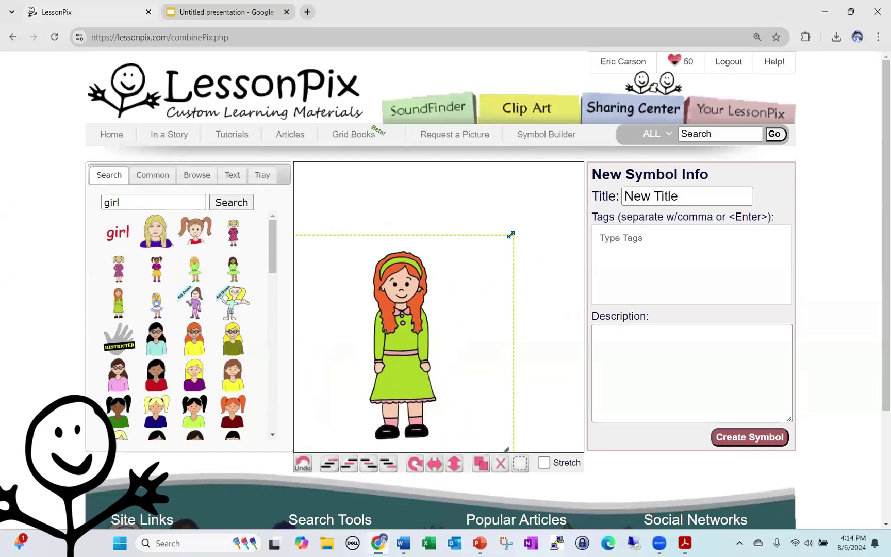
{"action": "left_click_drag", "start_coordinate": [511, 235], "coordinate": [589, 147]}
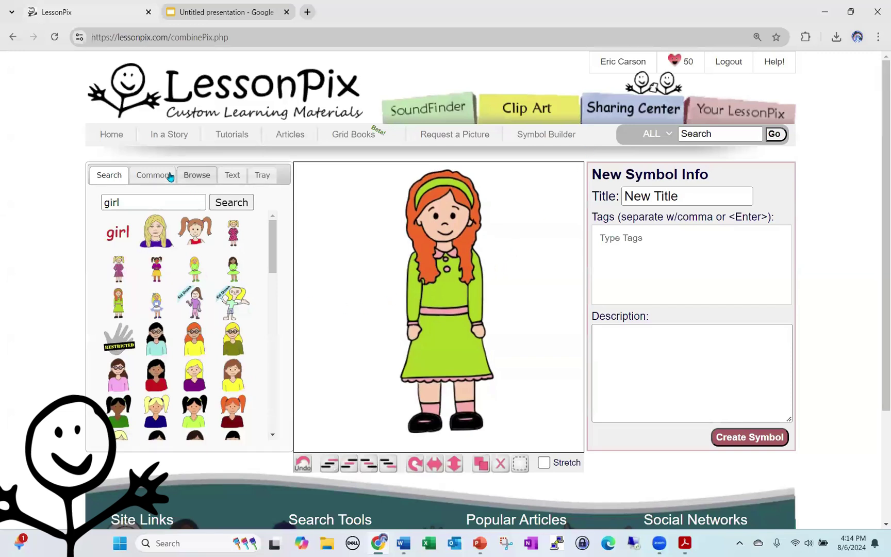
{"action": "left_click", "coordinate": [196, 176]}
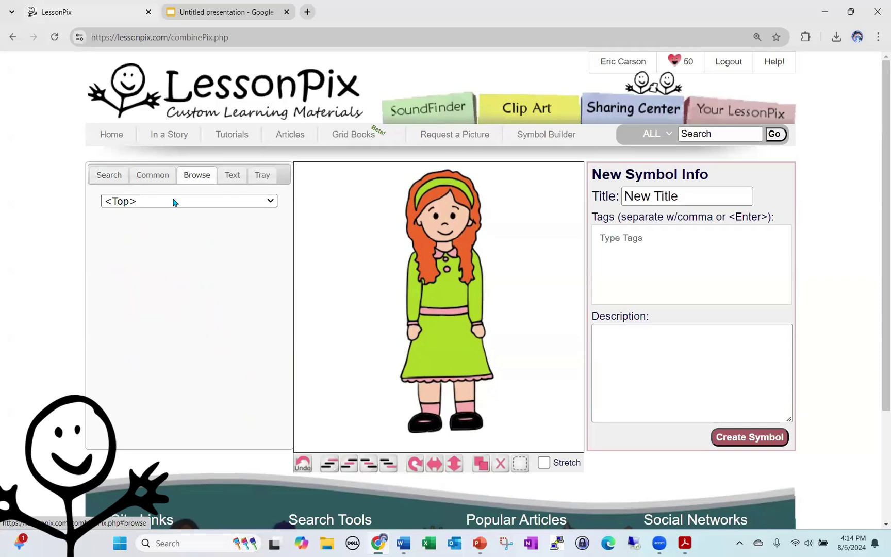
{"action": "left_click", "coordinate": [174, 201]}
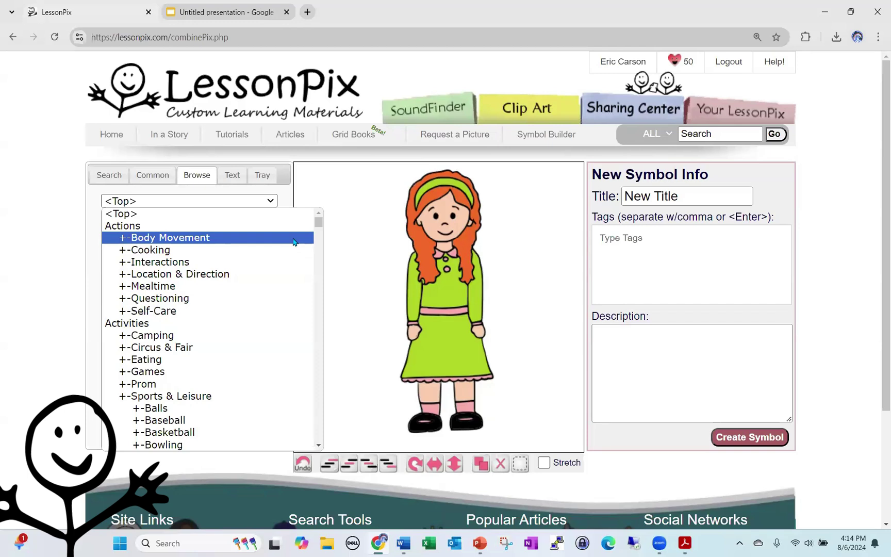
Step: From Sticker Add-Ons, put the blue glasses on the girl's face
{"action": "key", "text": "s"}
{"action": "key", "text": "t"}
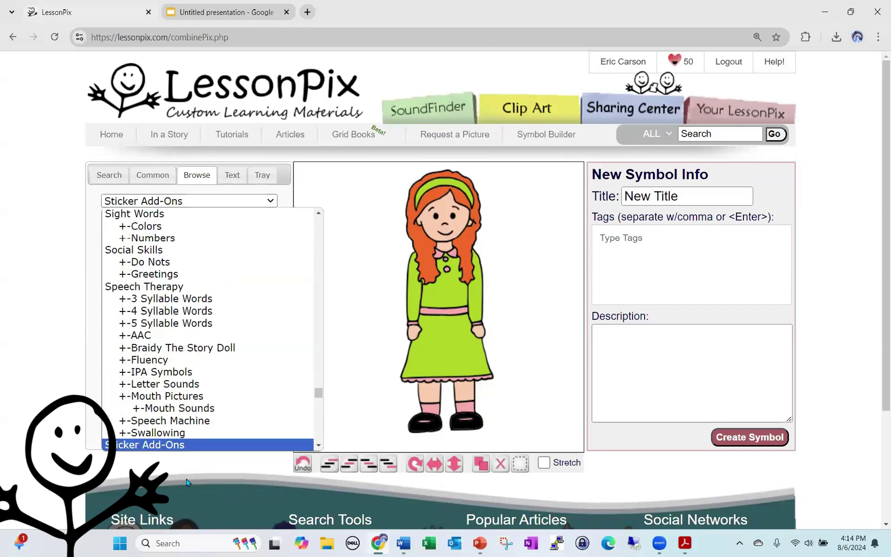
{"action": "left_click", "coordinate": [167, 436]}
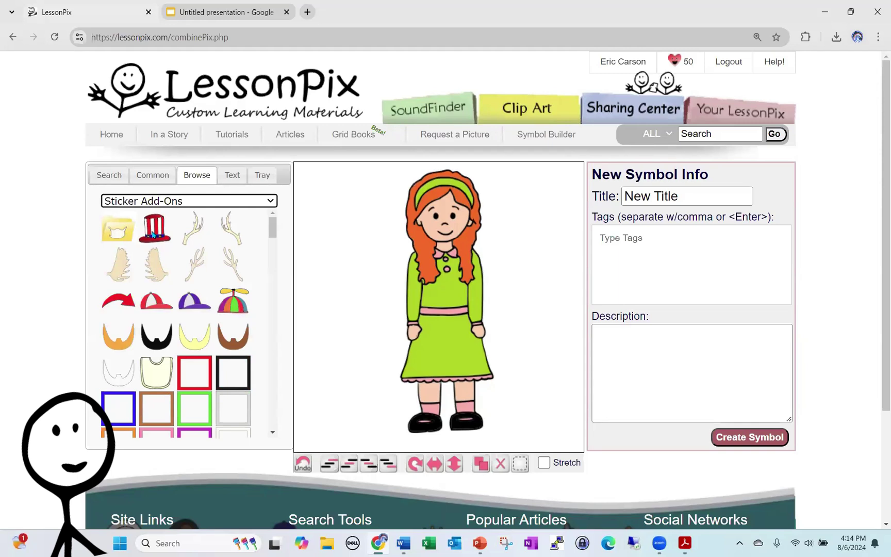
{"action": "mouse_move", "coordinate": [152, 235]}
{"action": "left_mouse_down"}
{"action": "mouse_move", "coordinate": [480, 221]}
{"action": "mouse_move", "coordinate": [130, 234]}
{"action": "mouse_move", "coordinate": [155, 234]}
{"action": "left_mouse_up"}
{"action": "left_click_drag", "start_coordinate": [273, 226], "coordinate": [274, 309]}
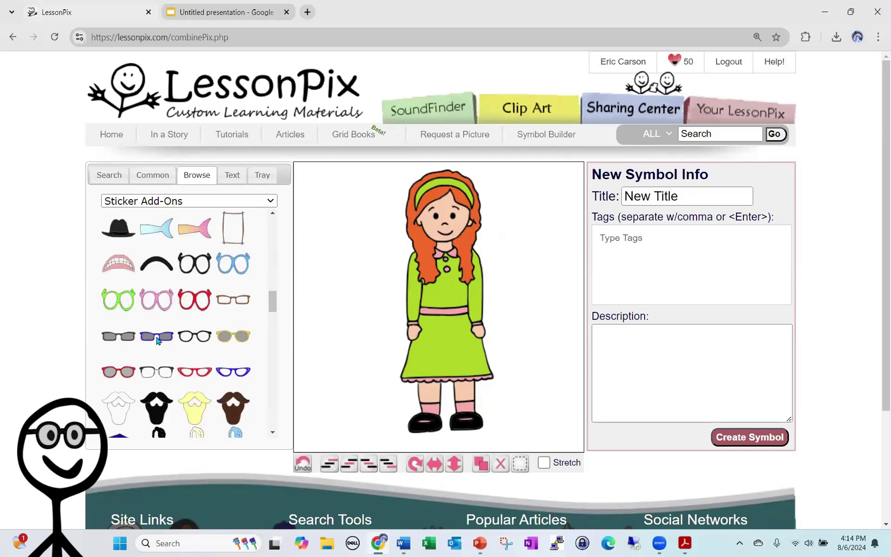
{"action": "left_click_drag", "start_coordinate": [158, 340], "coordinate": [435, 217]}
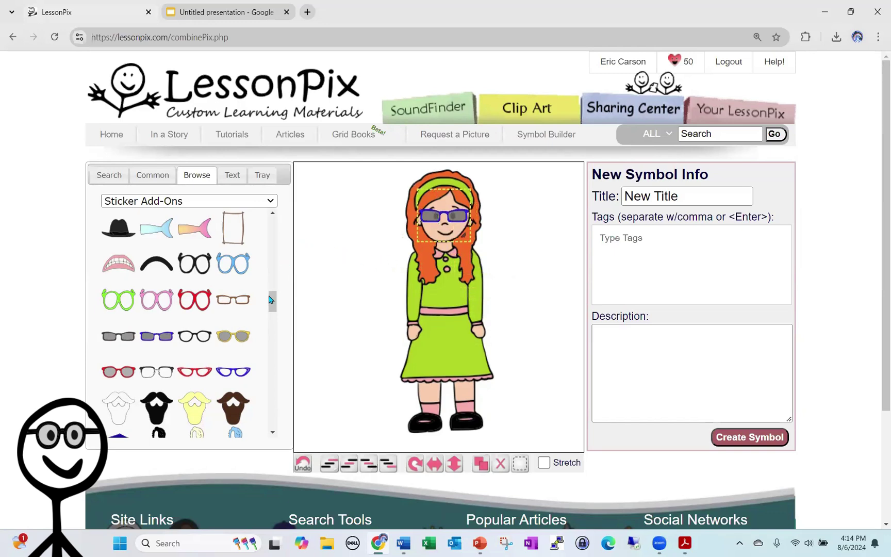
Step: Add a walker sticker and size it in front of the girl at her feet
{"action": "left_click_drag", "start_coordinate": [270, 300], "coordinate": [251, 416]}
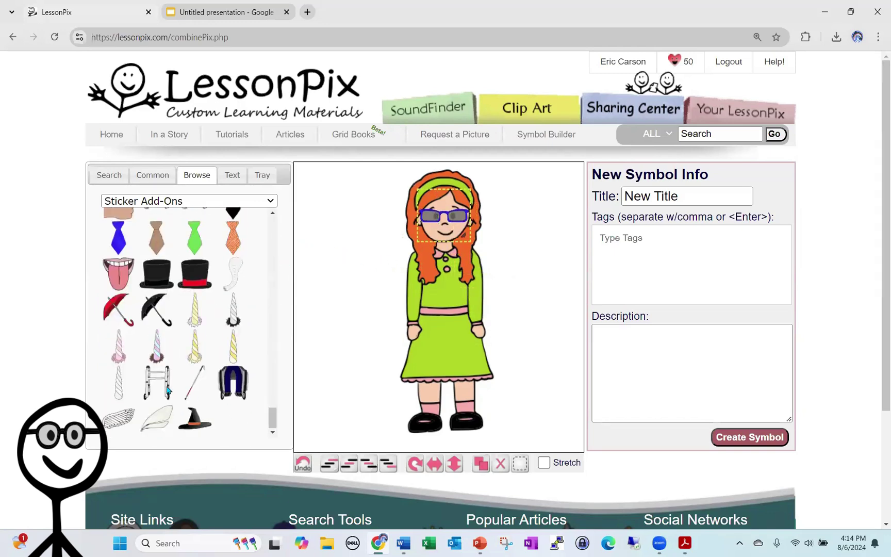
{"action": "left_click_drag", "start_coordinate": [167, 391], "coordinate": [408, 381]}
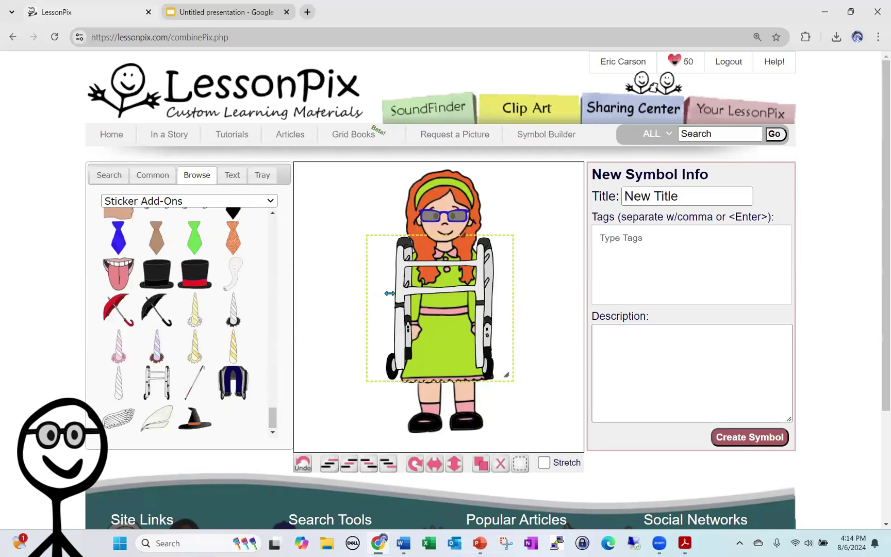
{"action": "left_click_drag", "start_coordinate": [390, 293], "coordinate": [398, 293]}
{"action": "left_click_drag", "start_coordinate": [467, 291], "coordinate": [448, 383]}
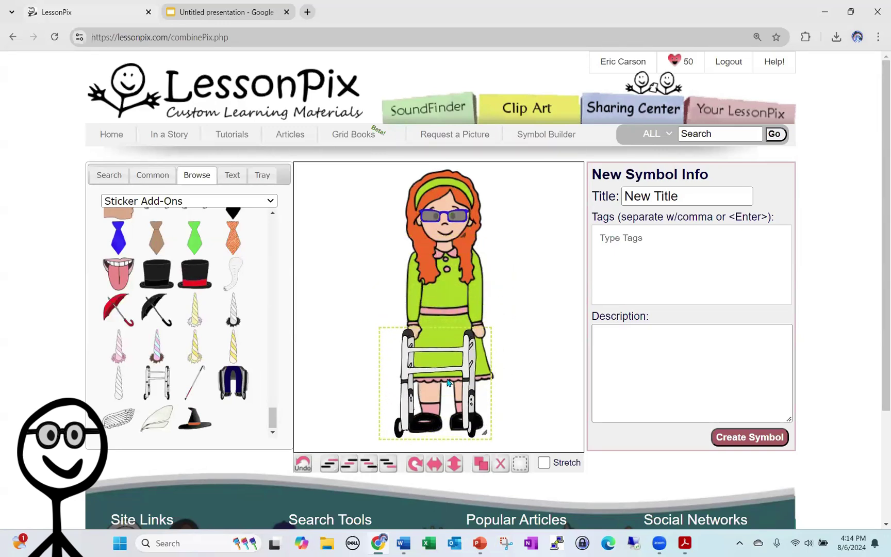
{"action": "left_click_drag", "start_coordinate": [498, 323], "coordinate": [504, 317]}
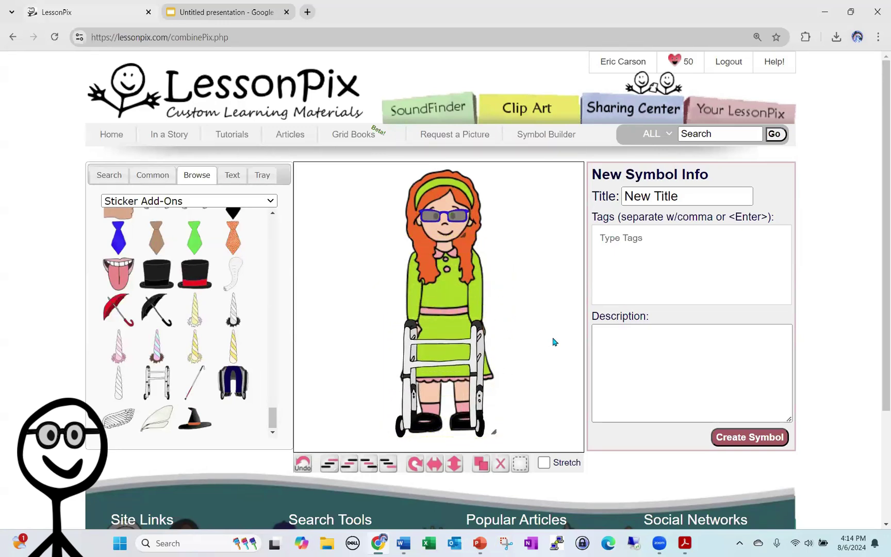
{"action": "left_click_drag", "start_coordinate": [686, 196], "coordinate": [575, 196]}
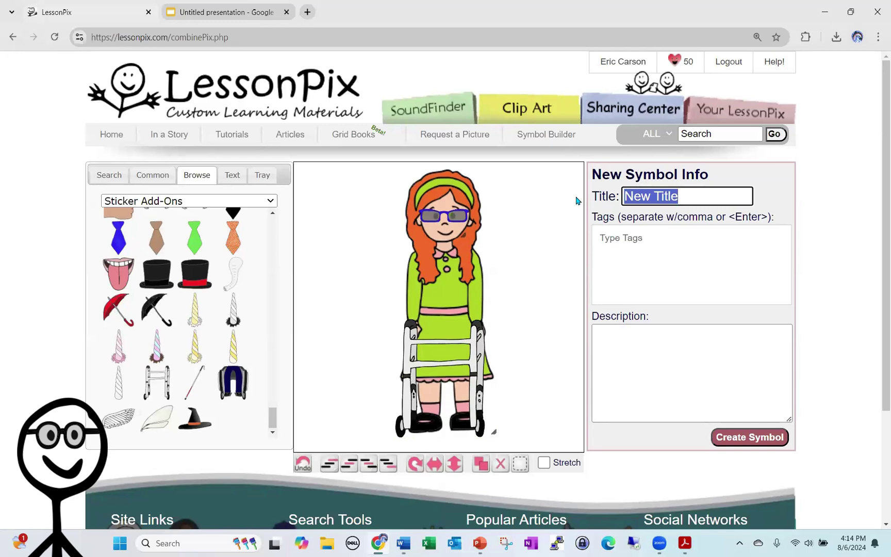
Step: Title the symbol 'Anne', tag it Walker, create it, and open Re-Color & Customize
{"action": "type", "text": "Anne"}
{"action": "left_click", "coordinate": [665, 263]}
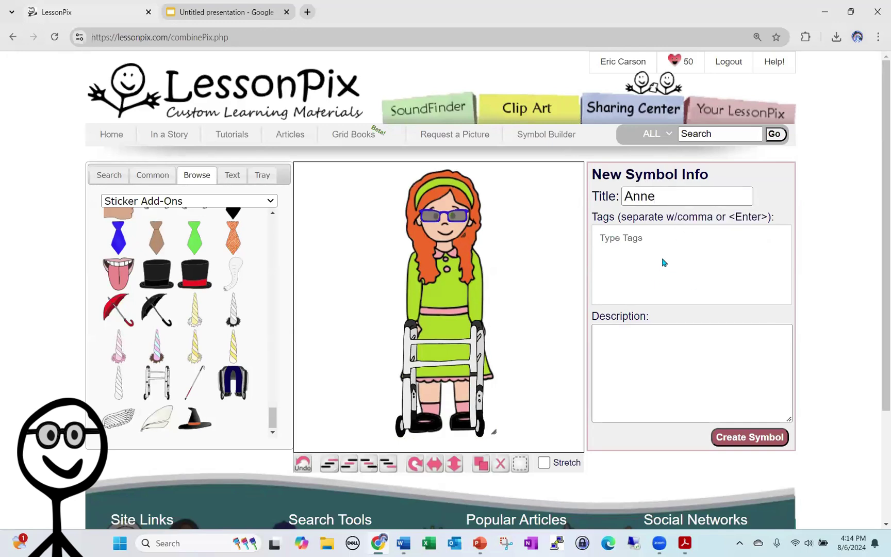
{"action": "type", "text": "Walker"}
{"action": "key", "text": "Return"}
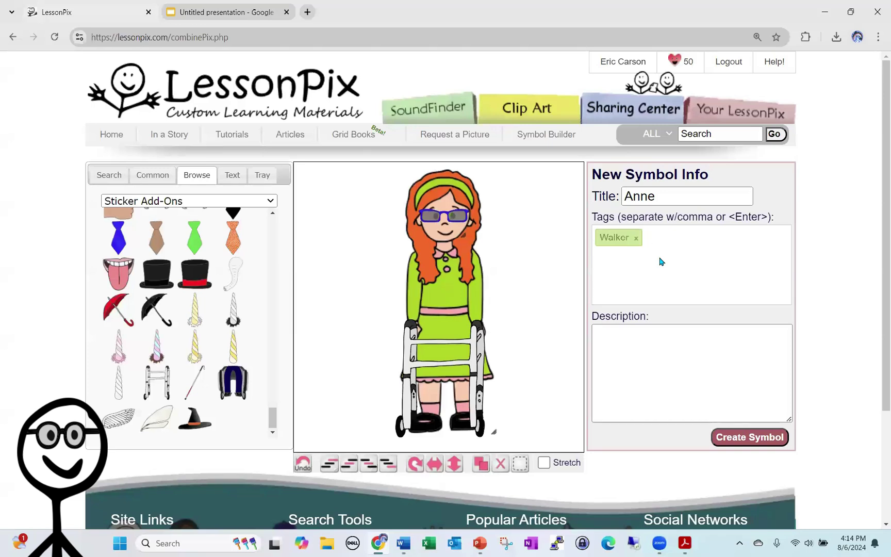
{"action": "left_click", "coordinate": [742, 436]}
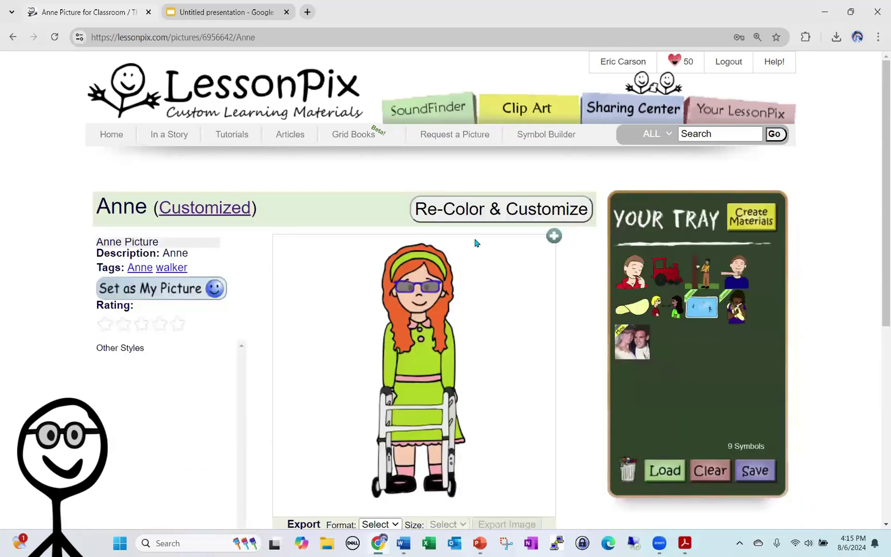
{"action": "left_click", "coordinate": [487, 213]}
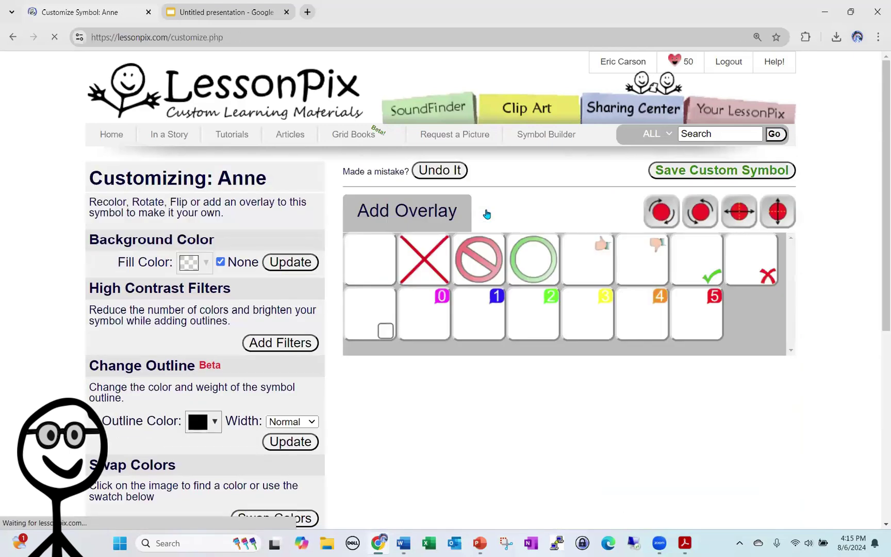
Step: Recolor Anne's orange hair to black and her green dress and headband to blue
{"action": "key", "text": "ctrl+minus"}
{"action": "key", "text": "ctrl+minus"}
{"action": "key", "text": "ctrl+minus"}
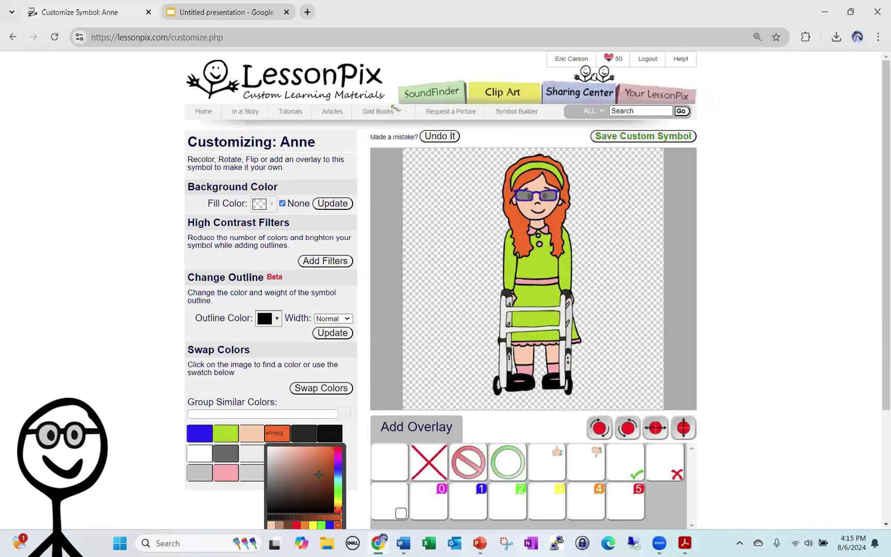
{"action": "left_click", "coordinate": [305, 509]}
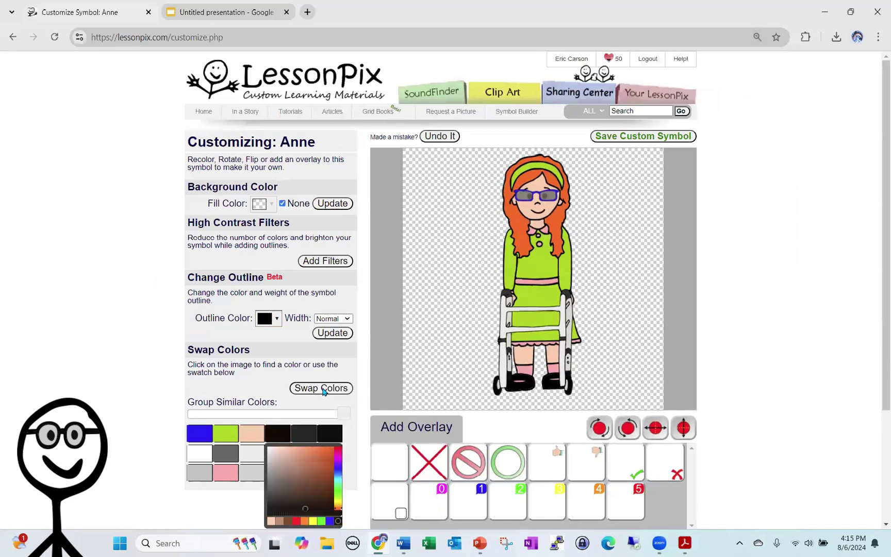
{"action": "left_click", "coordinate": [324, 387]}
{"action": "left_click", "coordinate": [217, 431]}
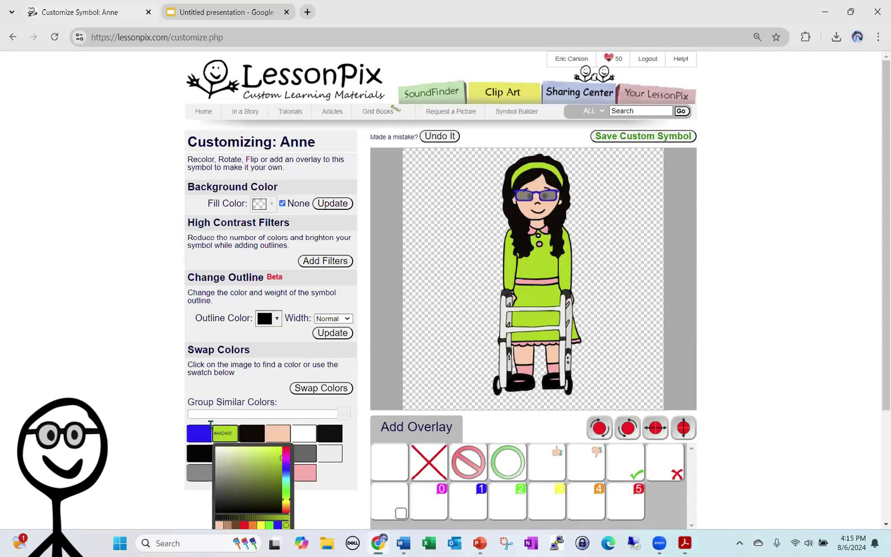
{"action": "left_click", "coordinate": [279, 525]}
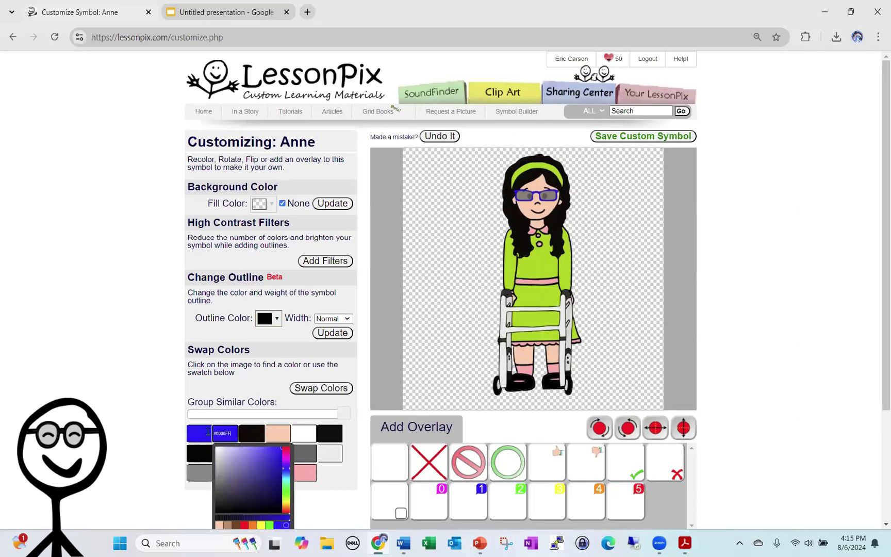
{"action": "left_click", "coordinate": [327, 389]}
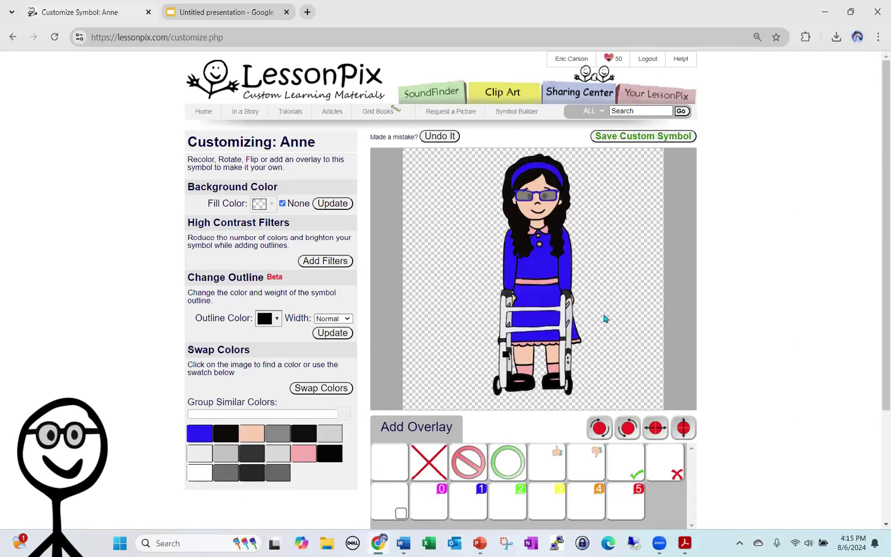
Step: Save the custom Anne symbol and copy its picture
{"action": "left_click", "coordinate": [654, 137]}
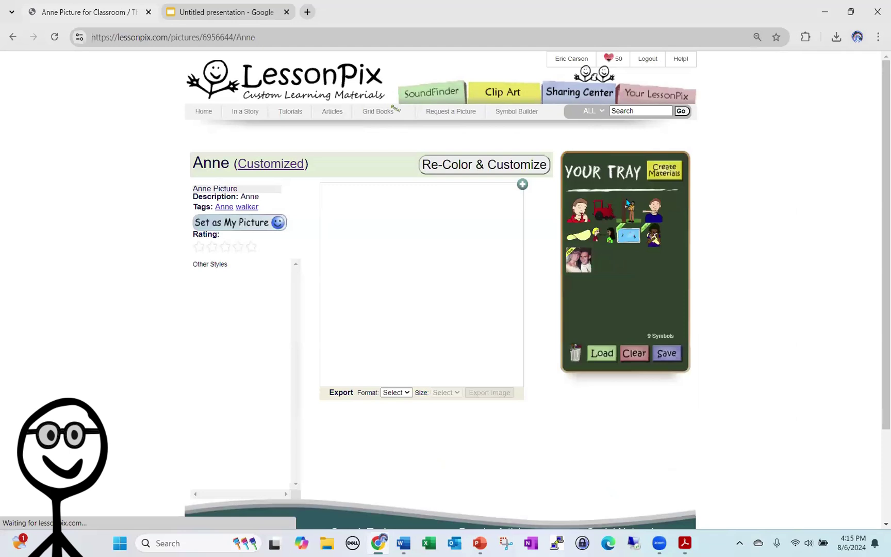
{"action": "right_click", "coordinate": [423, 267]}
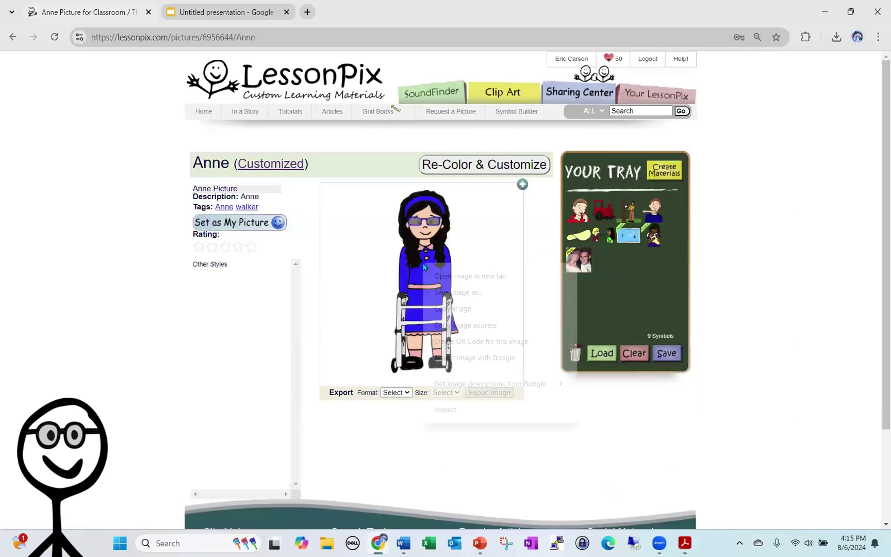
{"action": "left_click", "coordinate": [445, 311]}
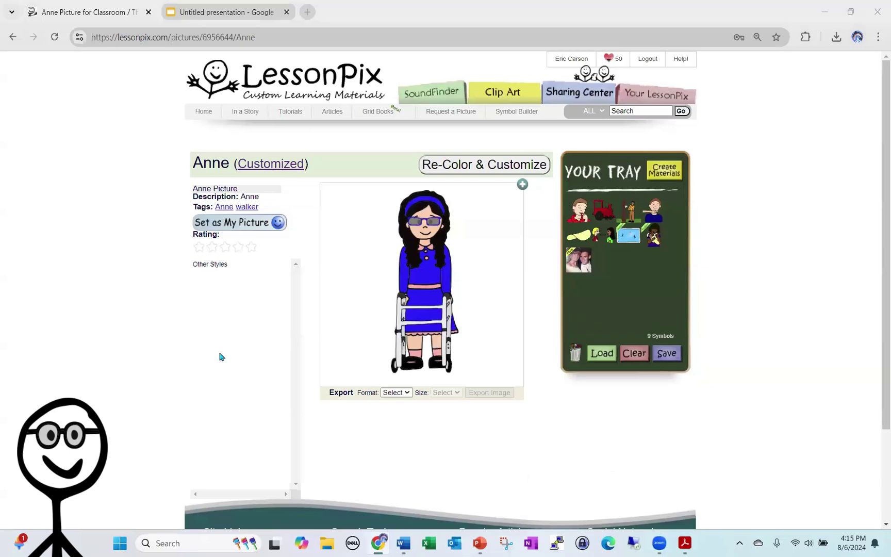
Step: Paste the Anne picture onto the game board slide and shrink it to token size
{"action": "left_click", "coordinate": [555, 486]}
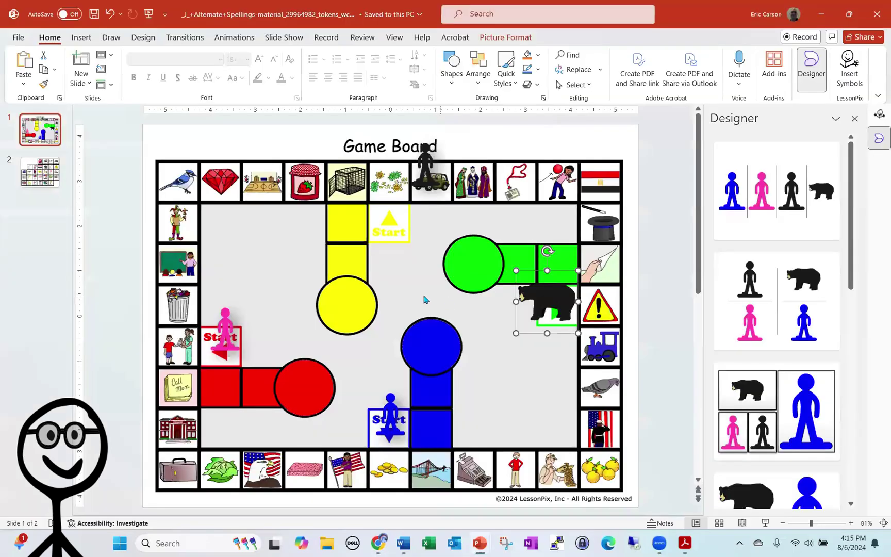
{"action": "right_click", "coordinate": [421, 296]}
{"action": "left_click", "coordinate": [450, 340]}
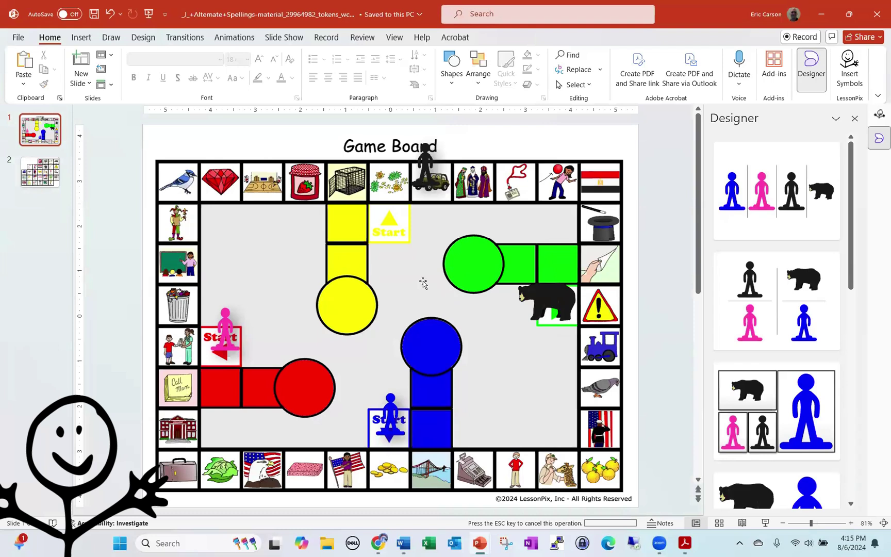
{"action": "left_click_drag", "start_coordinate": [480, 227], "coordinate": [376, 335]}
Step: Delete the blue figure and move Anne onto the blue Start square
{"action": "left_click", "coordinate": [399, 420]}
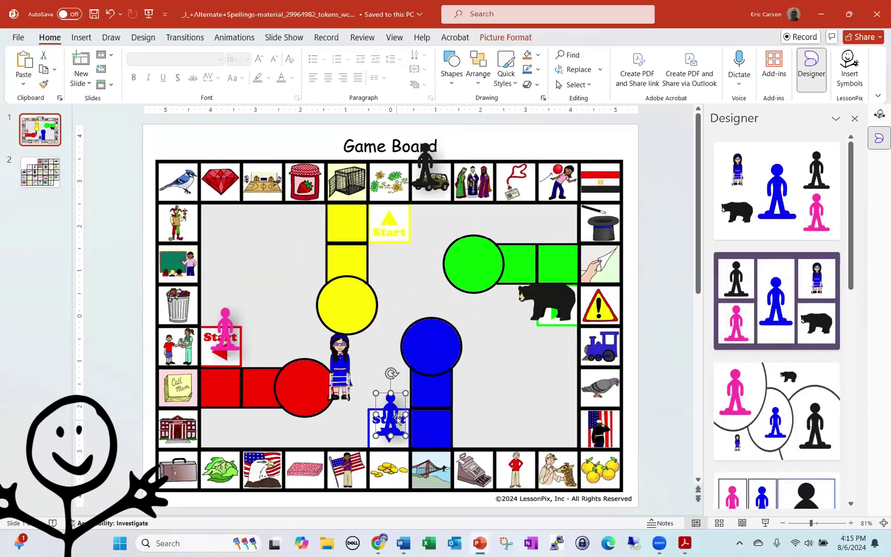
{"action": "key", "text": "Delete"}
{"action": "left_click_drag", "start_coordinate": [341, 369], "coordinate": [389, 404]}
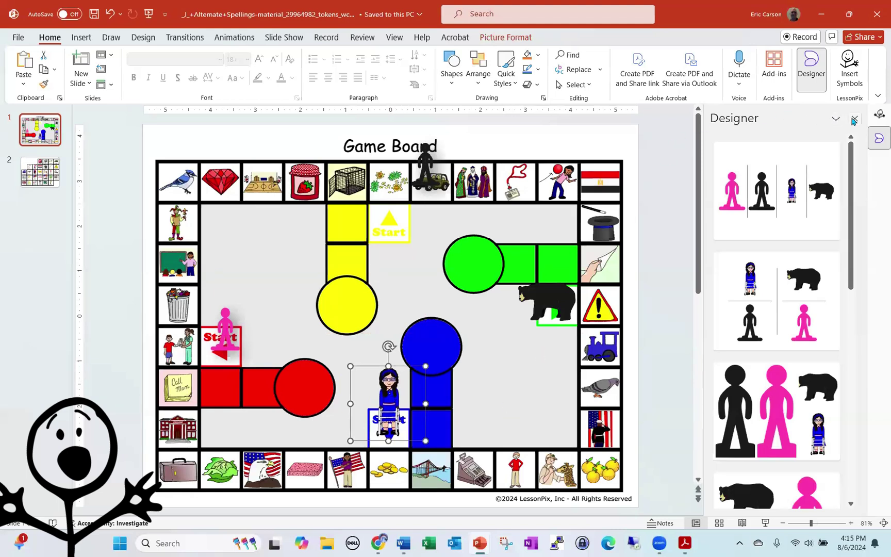
Step: Close the Designer pane, then create a 1–5 number spinner in LessonPix and spin it
{"action": "left_click", "coordinate": [836, 120]}
{"action": "left_click", "coordinate": [815, 150]}
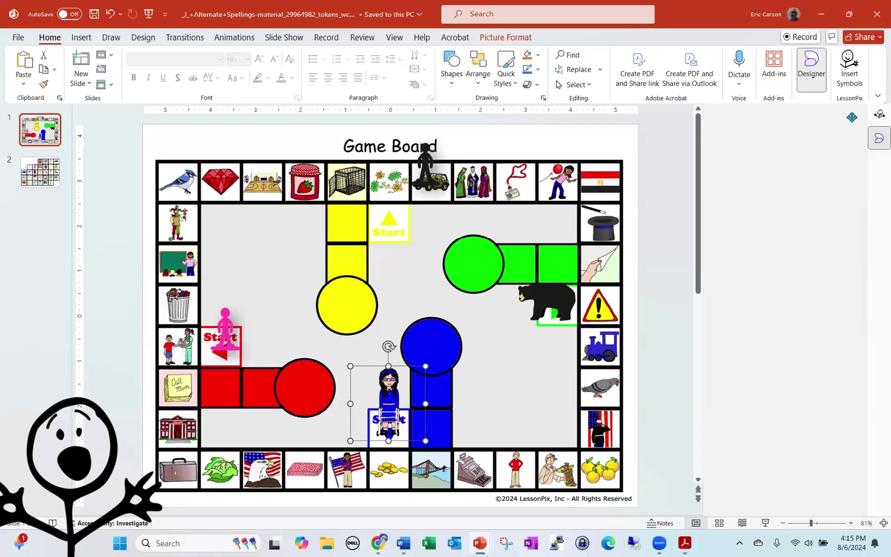
{"action": "left_click", "coordinate": [841, 146]}
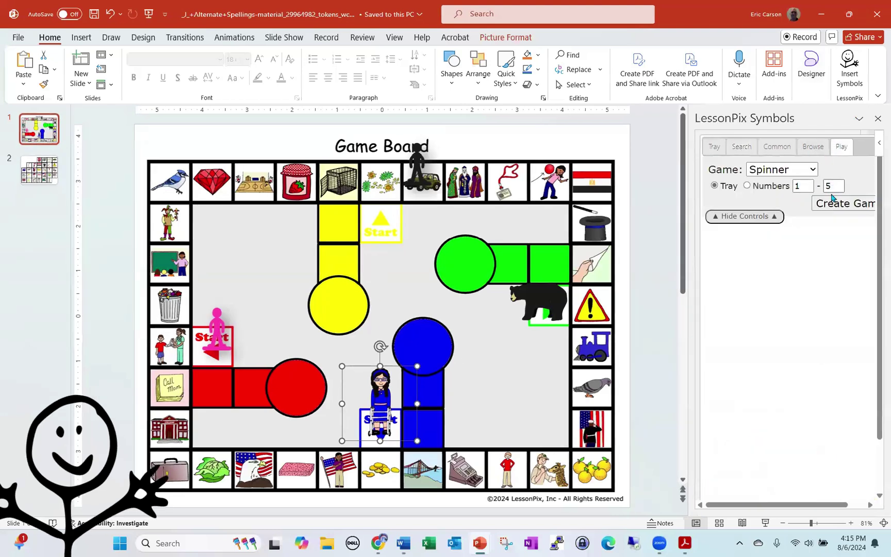
{"action": "left_click", "coordinate": [747, 187]}
{"action": "left_click", "coordinate": [831, 202]}
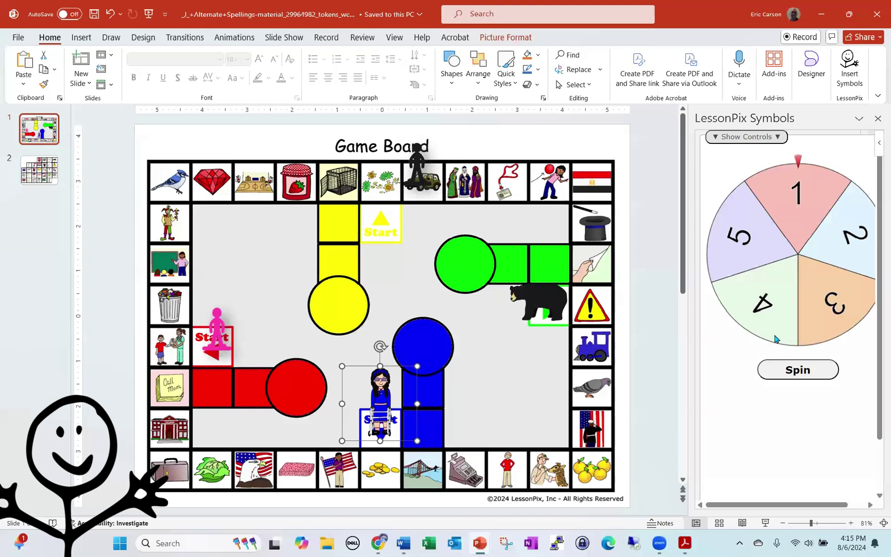
{"action": "left_click", "coordinate": [788, 368]}
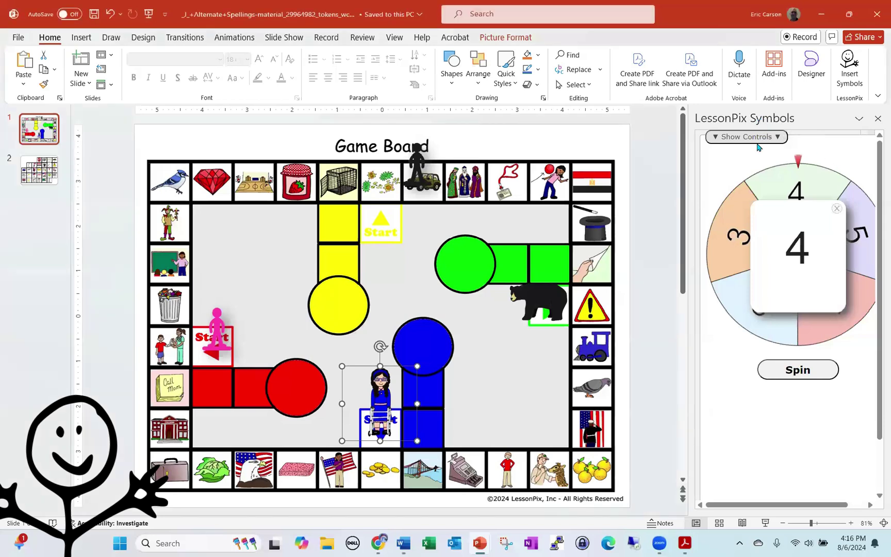
Step: Rebuild the spinner so it shows the tray's pictures
{"action": "left_click", "coordinate": [748, 139]}
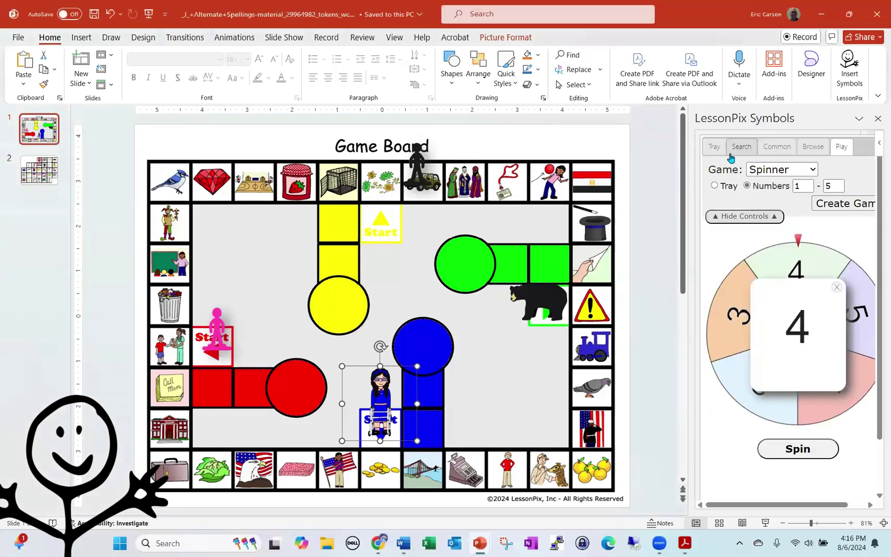
{"action": "left_click", "coordinate": [716, 187]}
{"action": "left_click", "coordinate": [818, 203]}
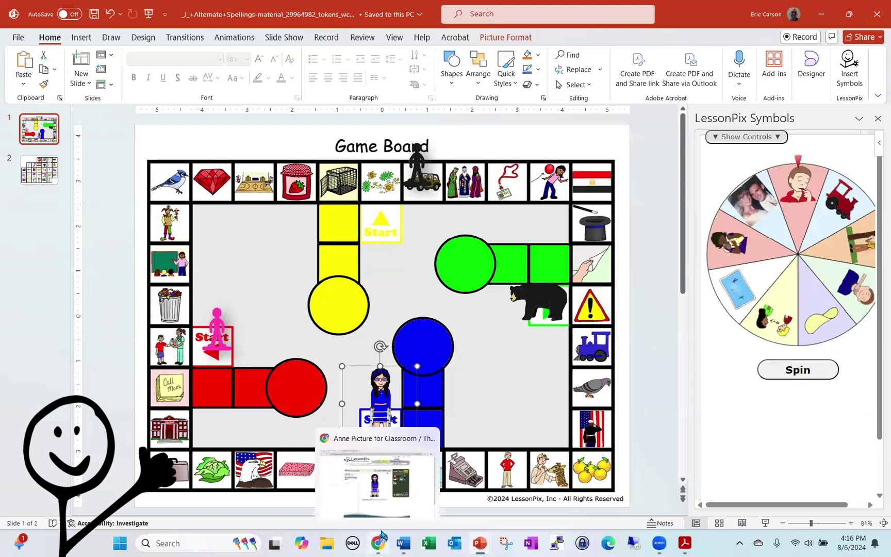
{"action": "left_click", "coordinate": [379, 469]}
Step: In Google Slides, expand the LessonPix spinner settings and view the Browse and Common tabs before returning to Play
{"action": "left_click", "coordinate": [182, 12]}
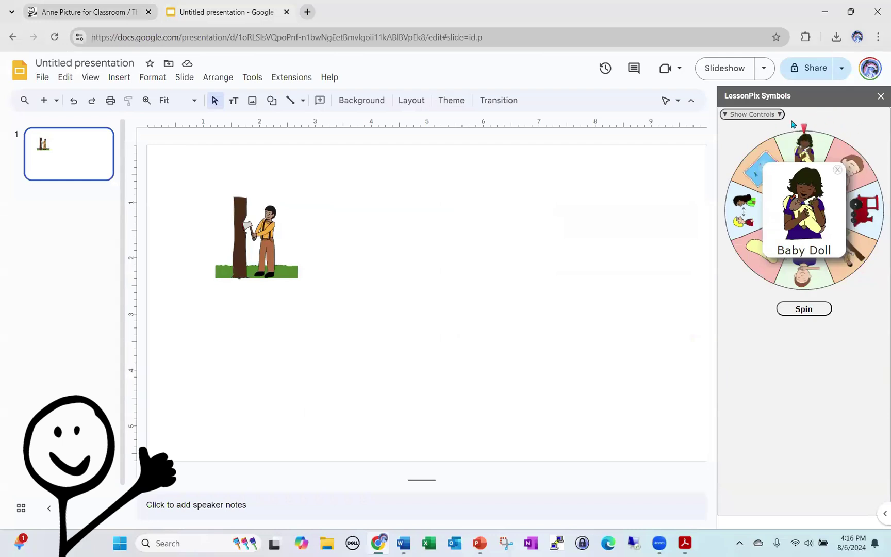
{"action": "left_click", "coordinate": [753, 115]}
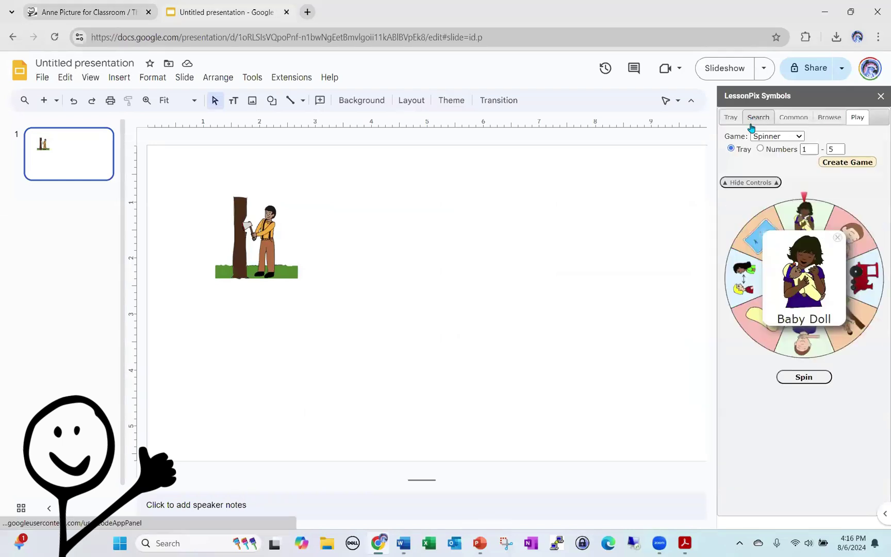
{"action": "left_click", "coordinate": [826, 118]}
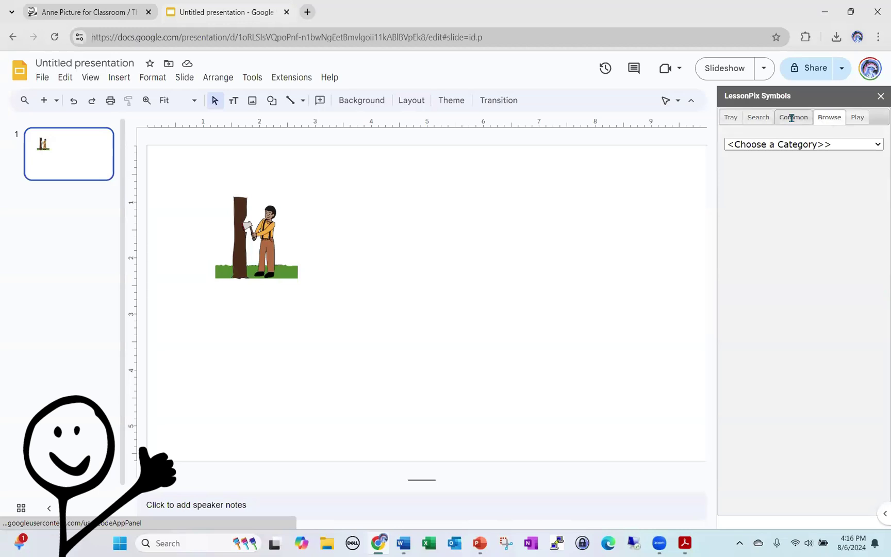
{"action": "left_click", "coordinate": [791, 118]}
{"action": "left_click", "coordinate": [858, 118]}
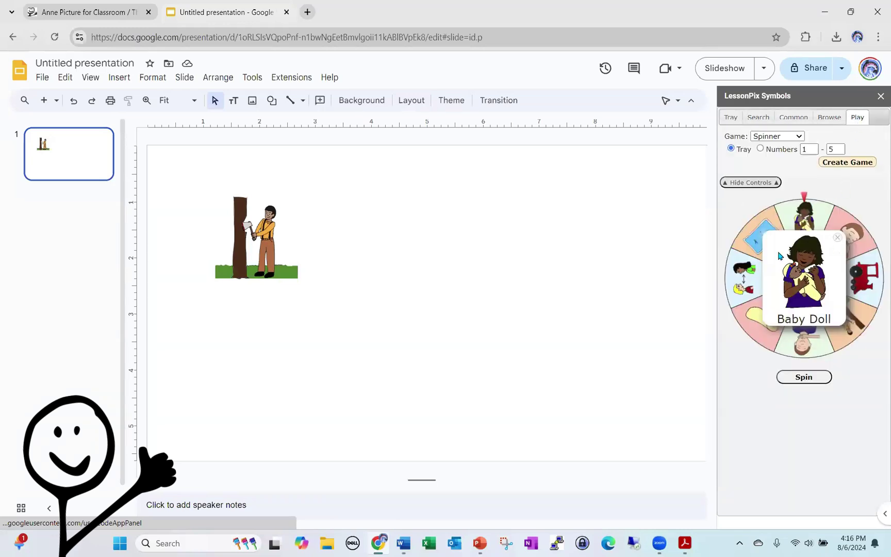